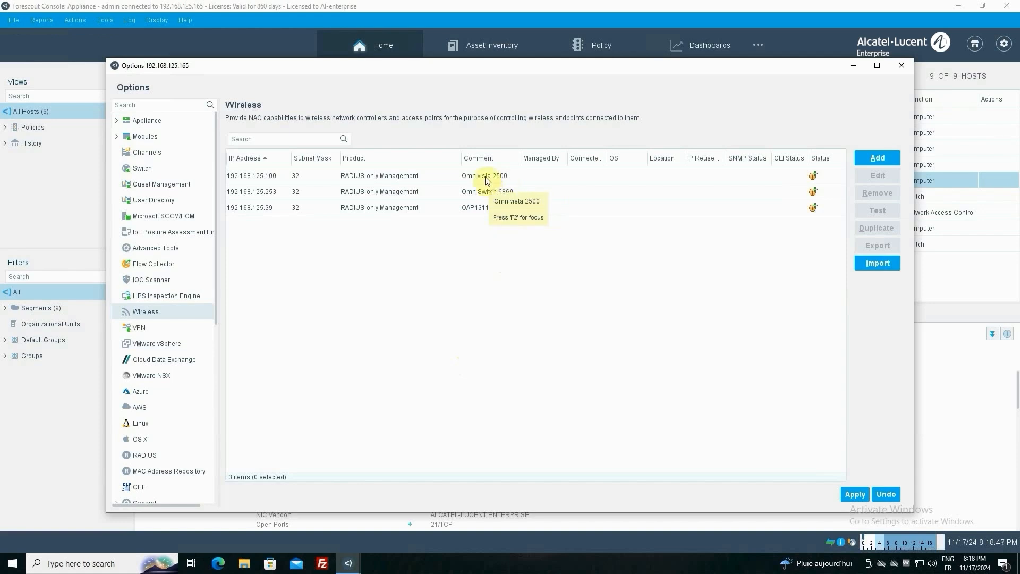
# Review the general, SNMP and 802.1X settings of the Omnivista 2500 wireless device
pyautogui.doubleClick(486, 180)
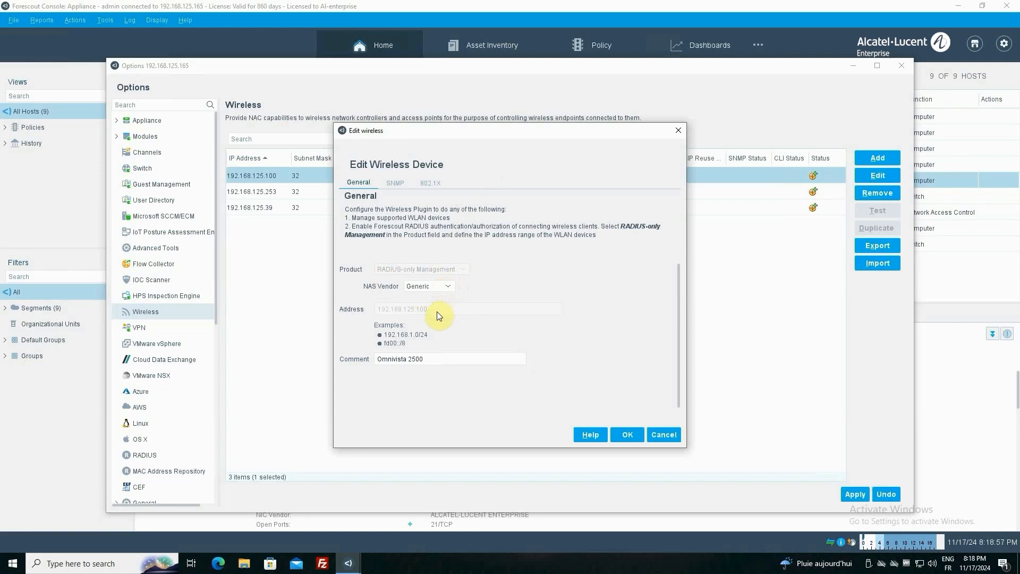
pyautogui.moveTo(432, 336); pyautogui.dragTo(375, 337)
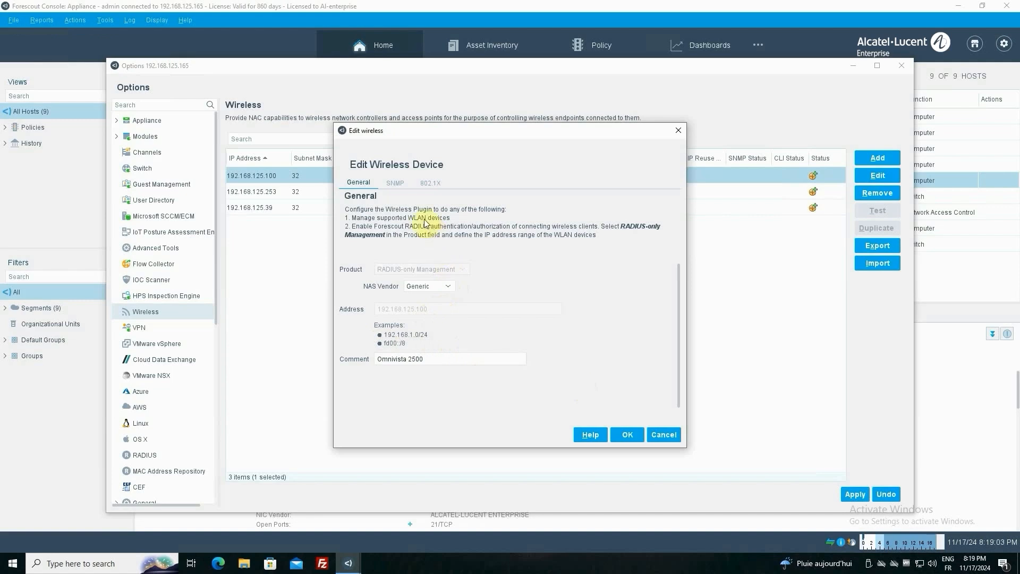
pyautogui.click(405, 186)
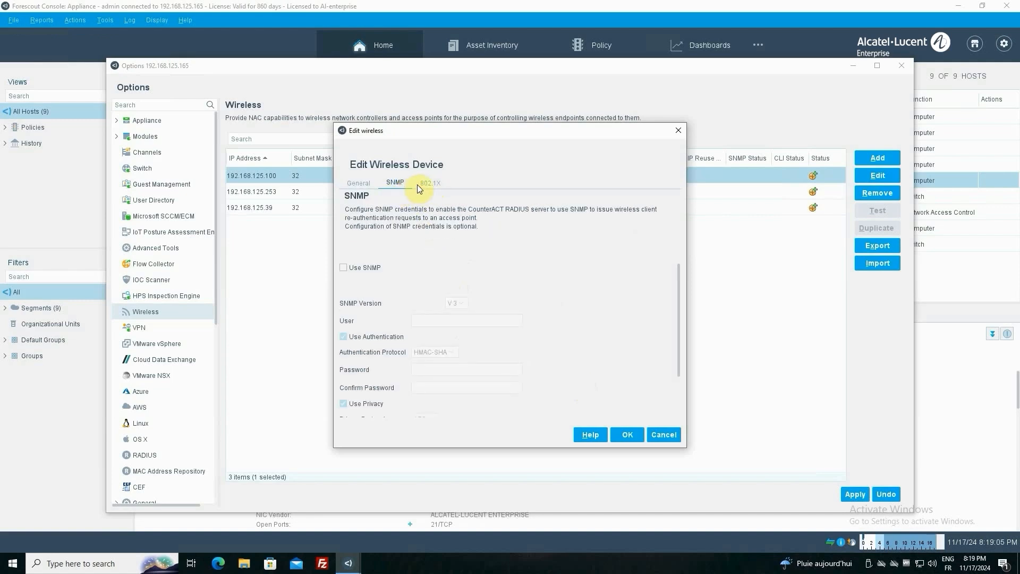
pyautogui.click(429, 184)
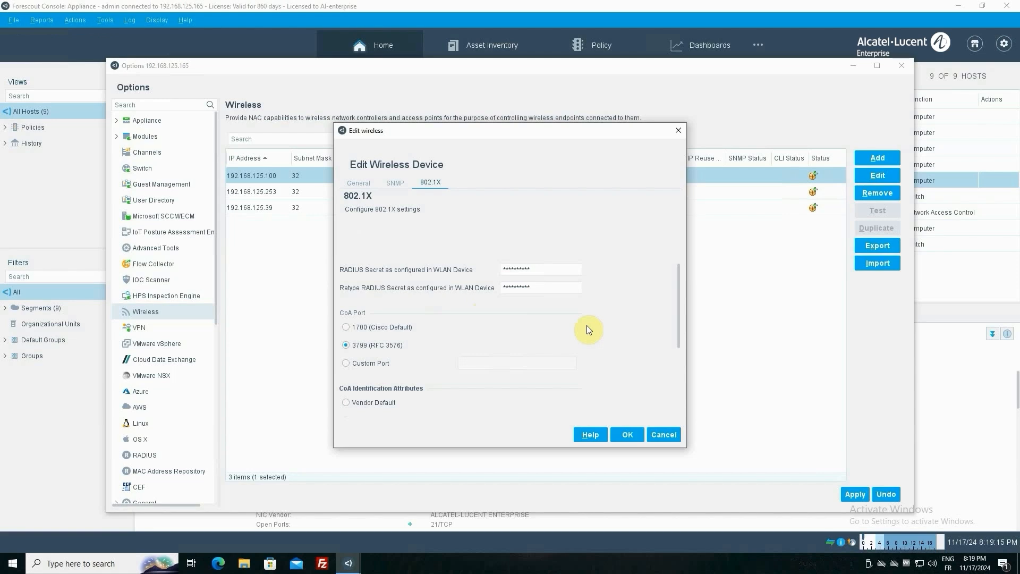
pyautogui.click(627, 435)
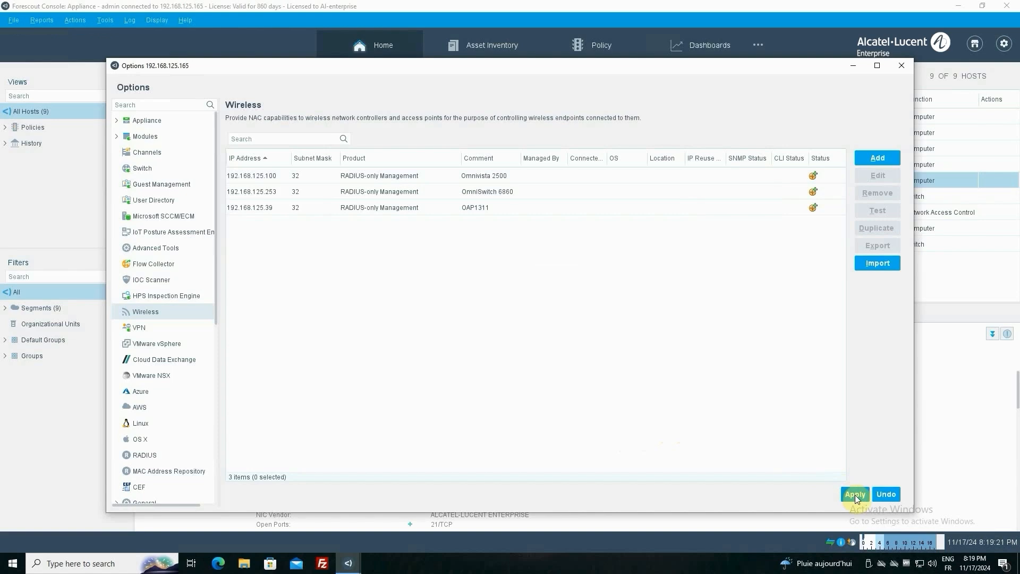
# Examine the RADIUS authentication source WIN-SERV-2019 and the existing pre-admission authorization rule
pyautogui.click(156, 455)
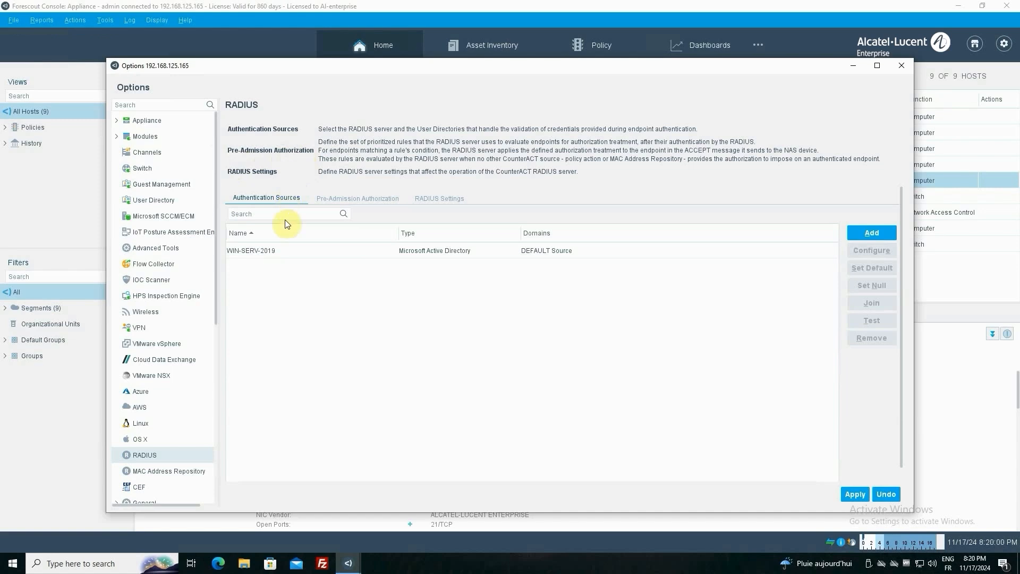
pyautogui.click(289, 251)
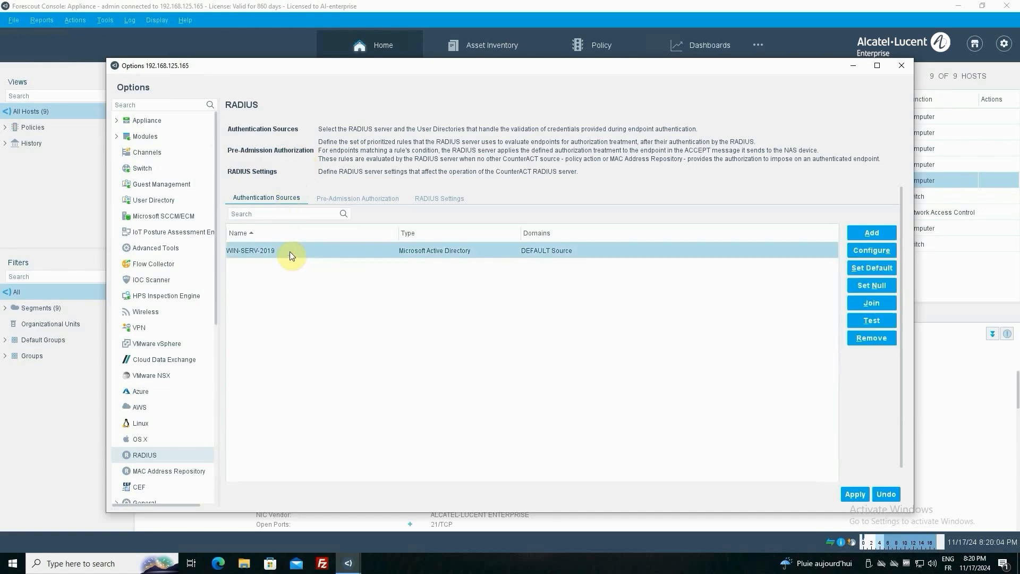
pyautogui.click(362, 199)
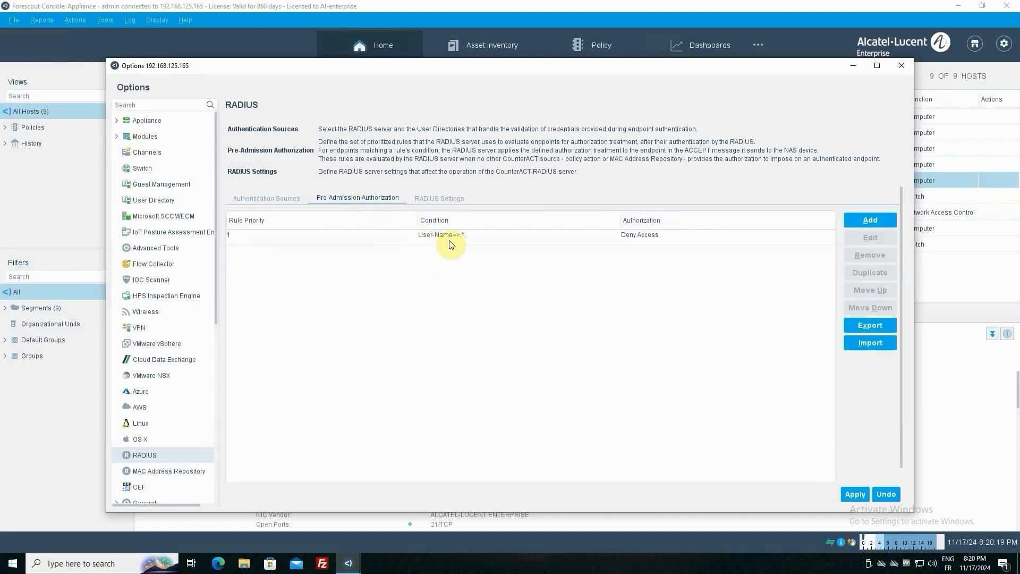
pyautogui.click(465, 235)
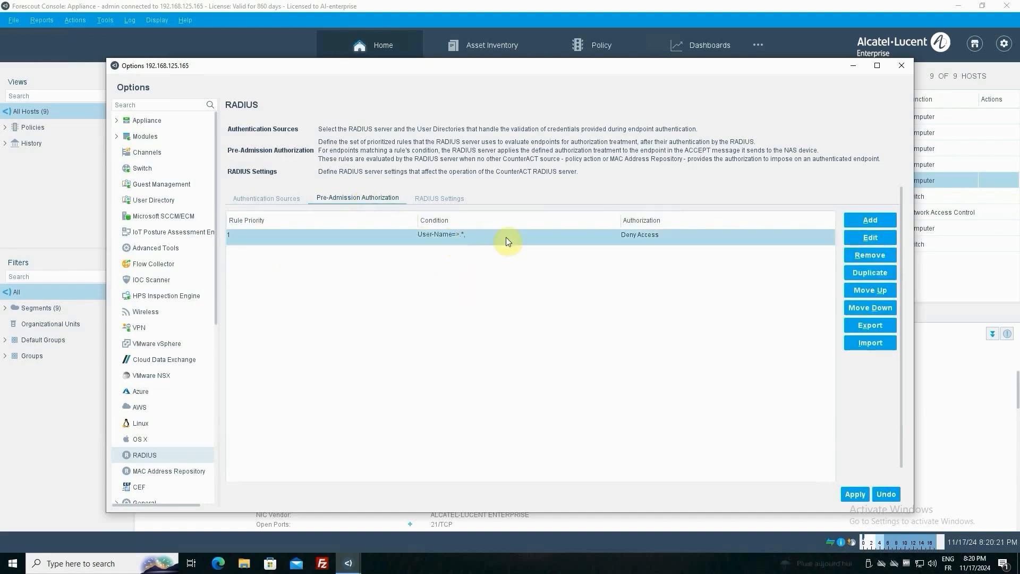
# Create a pre-admission authorization rule with the condition that NAS-Identifier matches MELabTest-ProxyEnt-Forescout
pyautogui.click(880, 218)
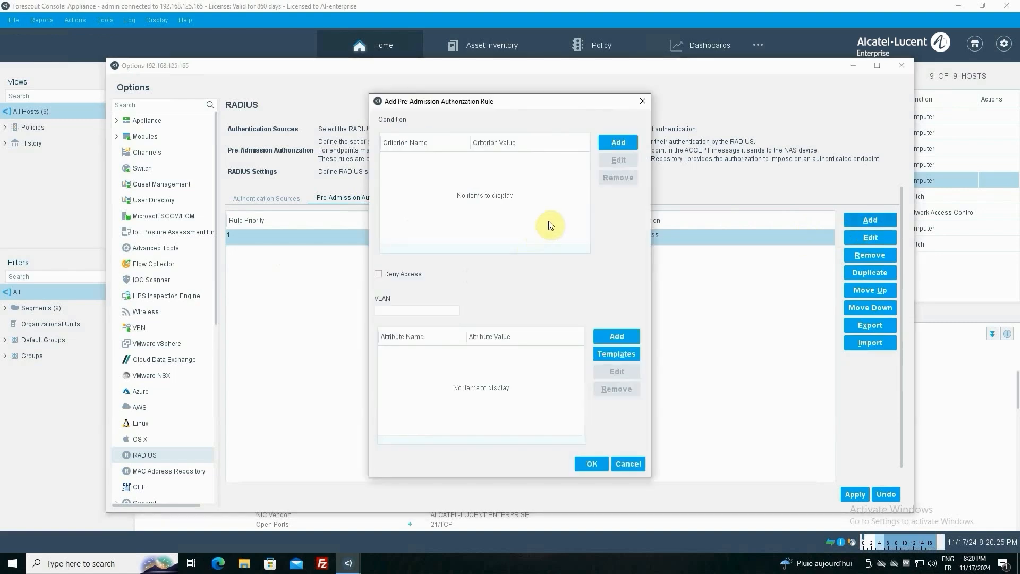
pyautogui.click(615, 144)
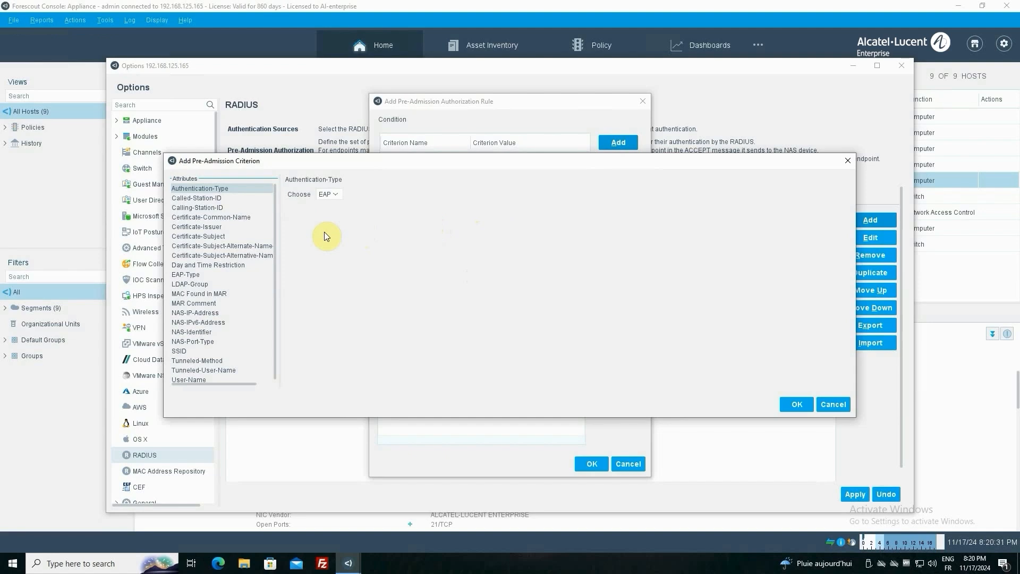
pyautogui.click(195, 332)
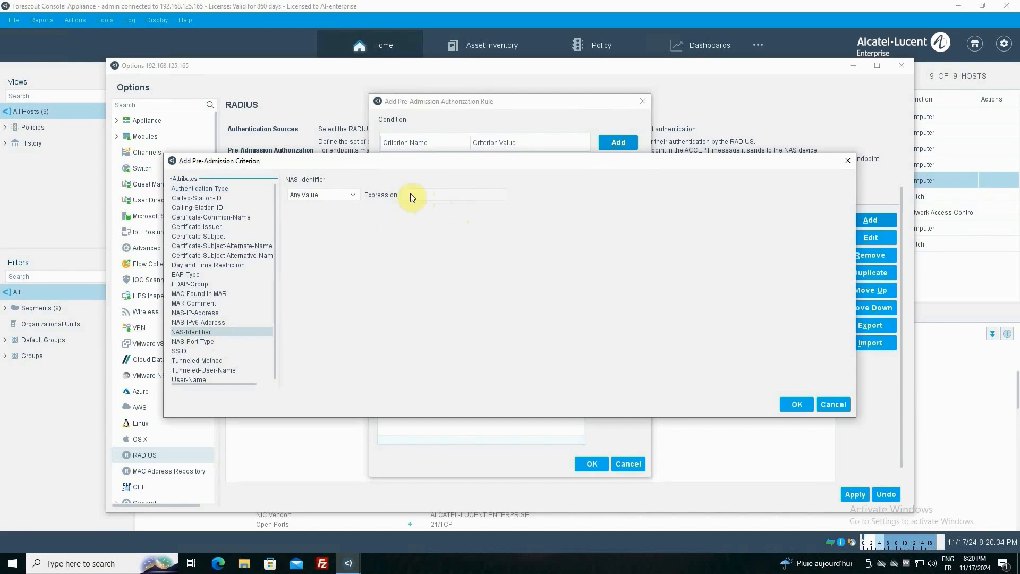
pyautogui.click(343, 194)
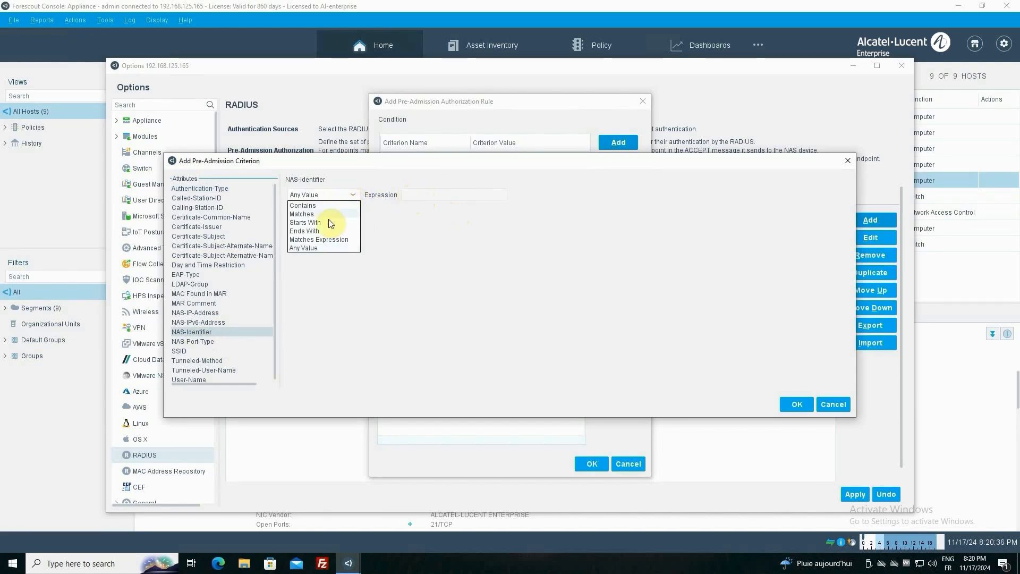
pyautogui.click(303, 214)
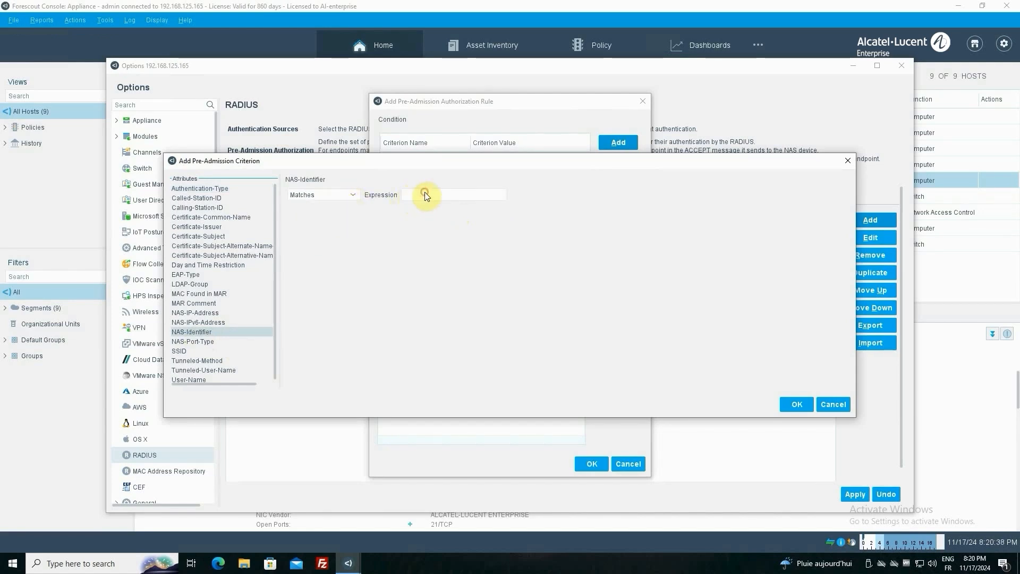
pyautogui.click(421, 190)
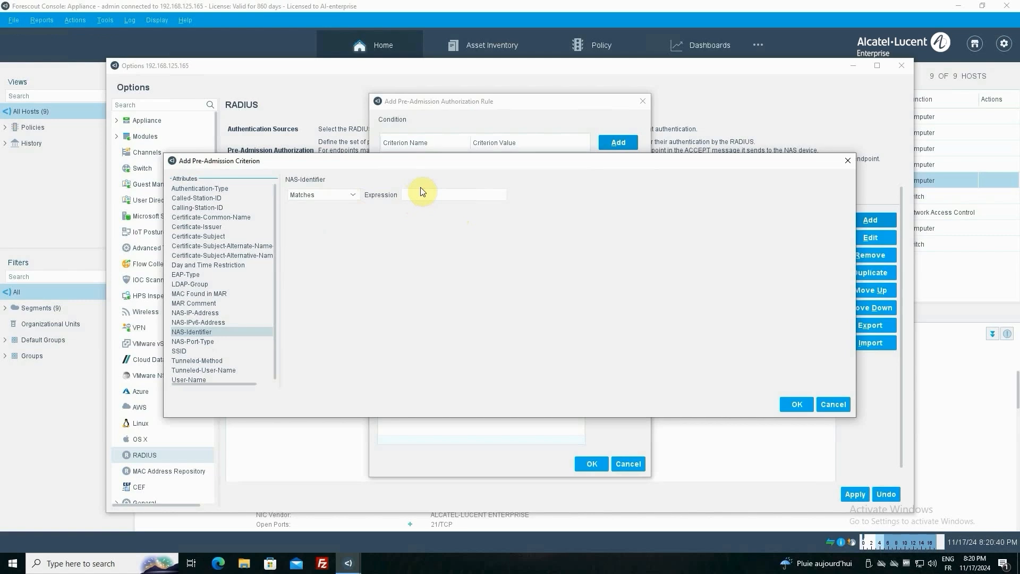
pyautogui.write('MELabTest-ProxyEnt-Forescout')
pyautogui.click(797, 405)
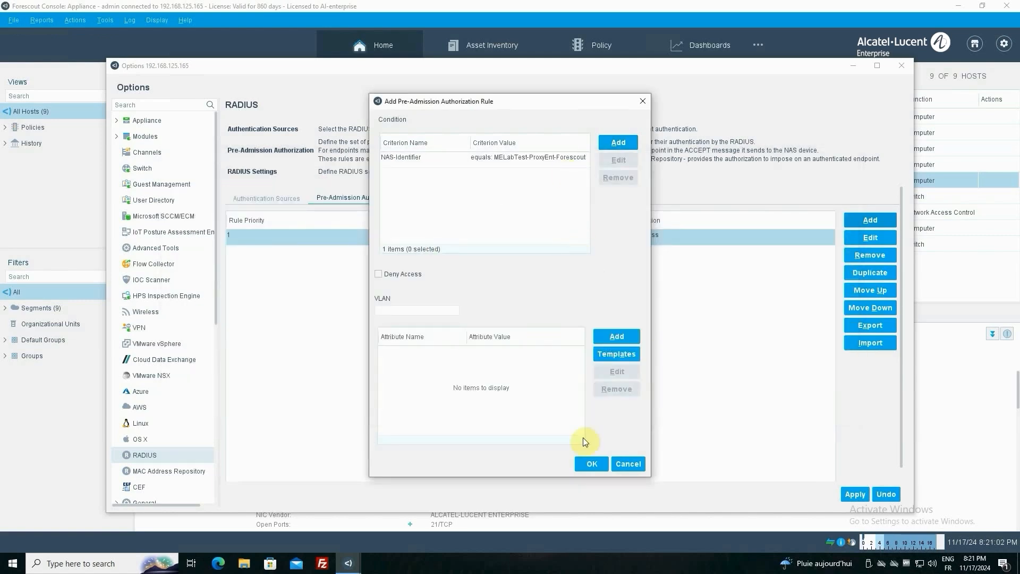
# Confirm the new pre-admission authorization rule and apply the RADIUS configuration
pyautogui.click(592, 464)
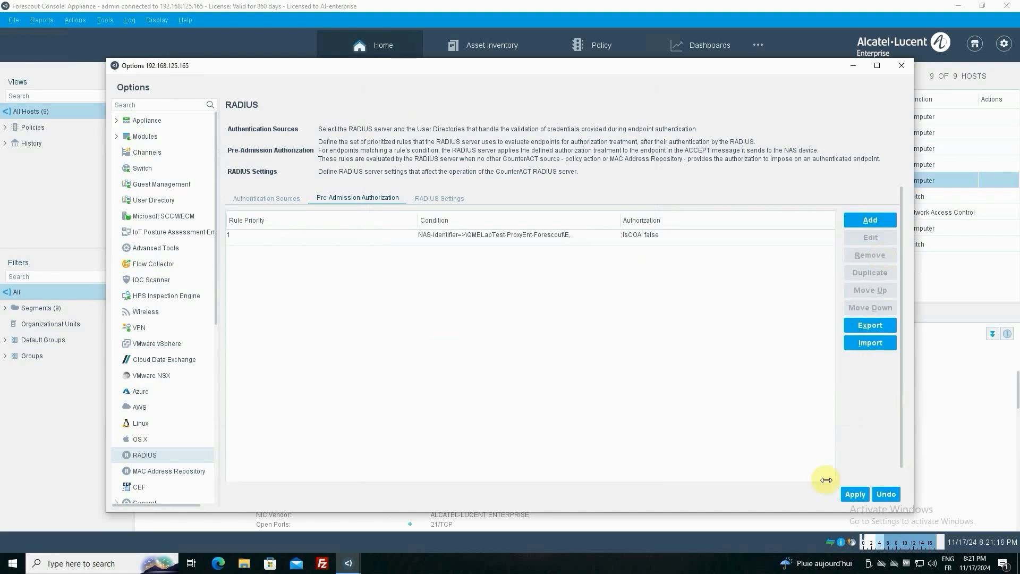
pyautogui.click(854, 495)
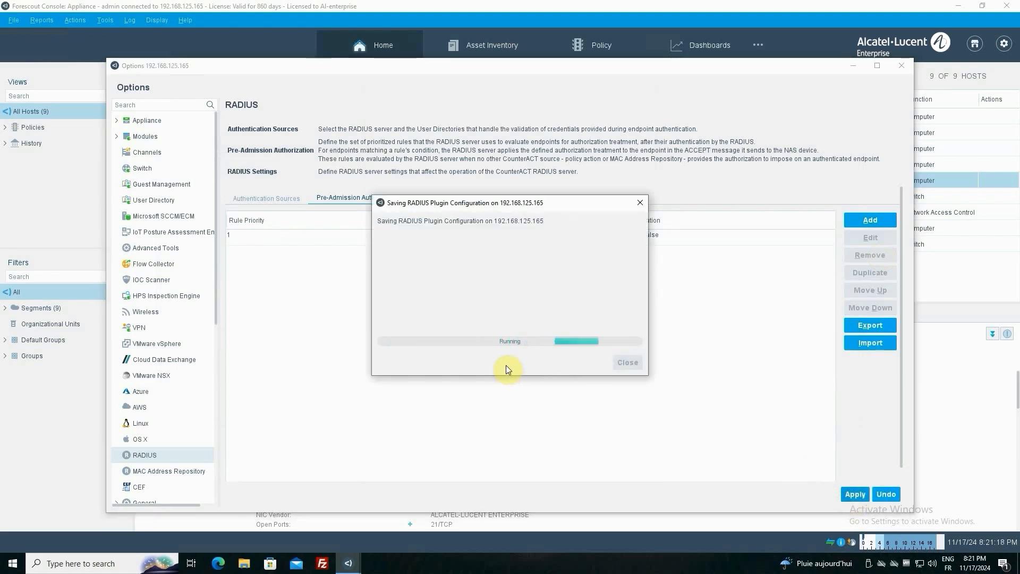
pyautogui.click(613, 426)
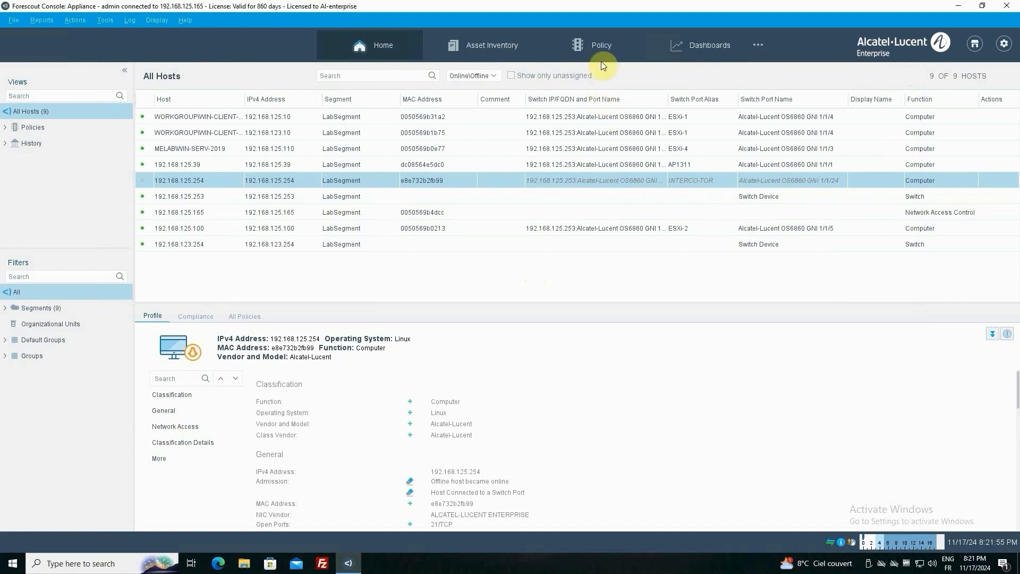
# Start a new policy of the Custom type in the Policy Manager
pyautogui.click(601, 53)
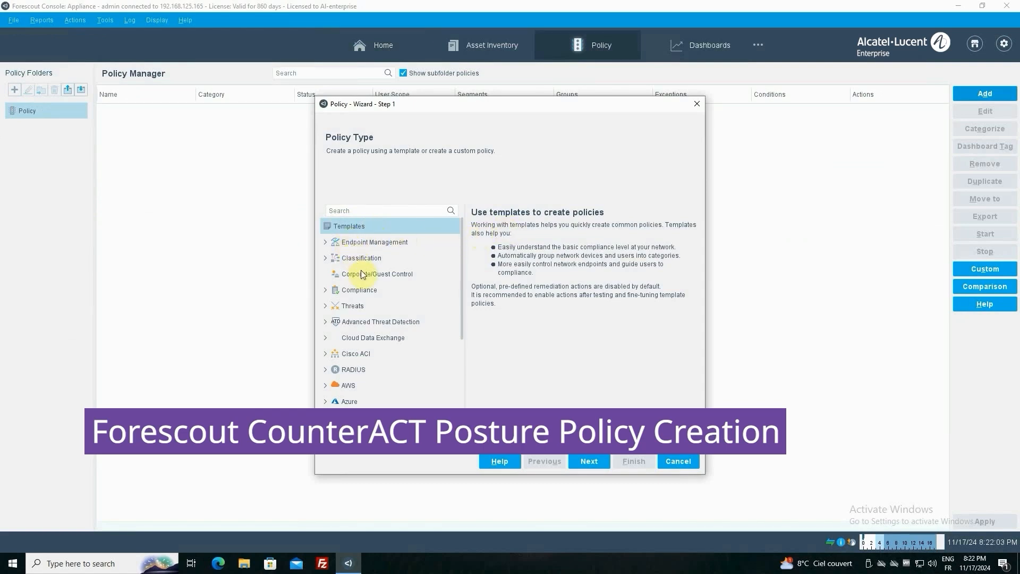
pyautogui.scroll(-2, 365, 300)
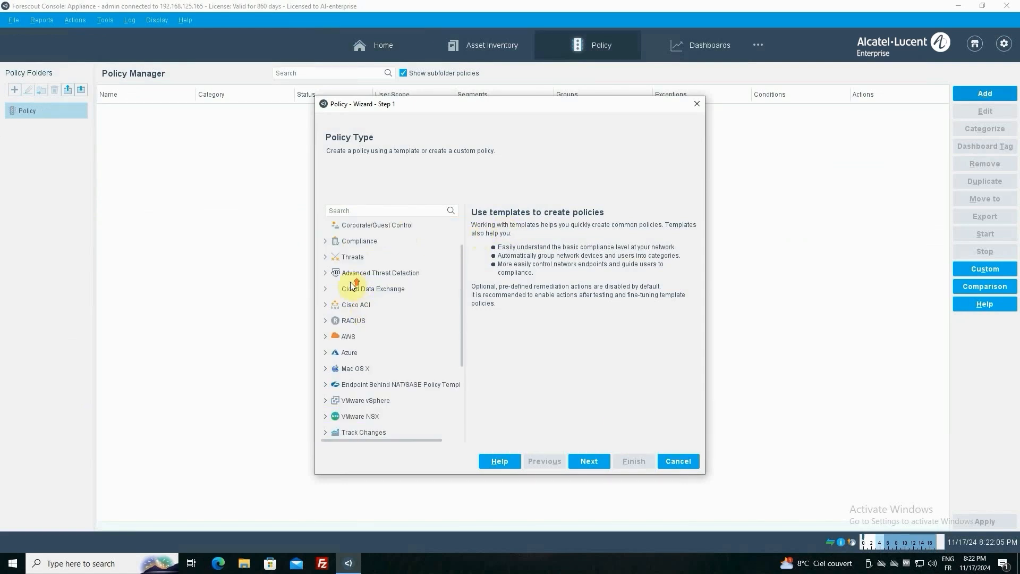
pyautogui.scroll(2, 340, 303)
pyautogui.click(325, 288)
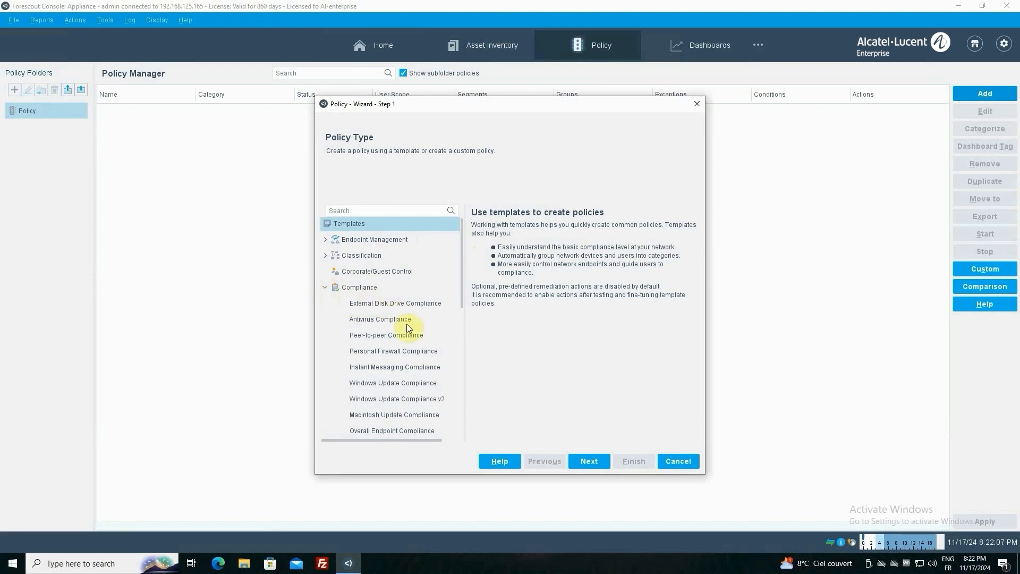
pyautogui.scroll(-3, 409, 329)
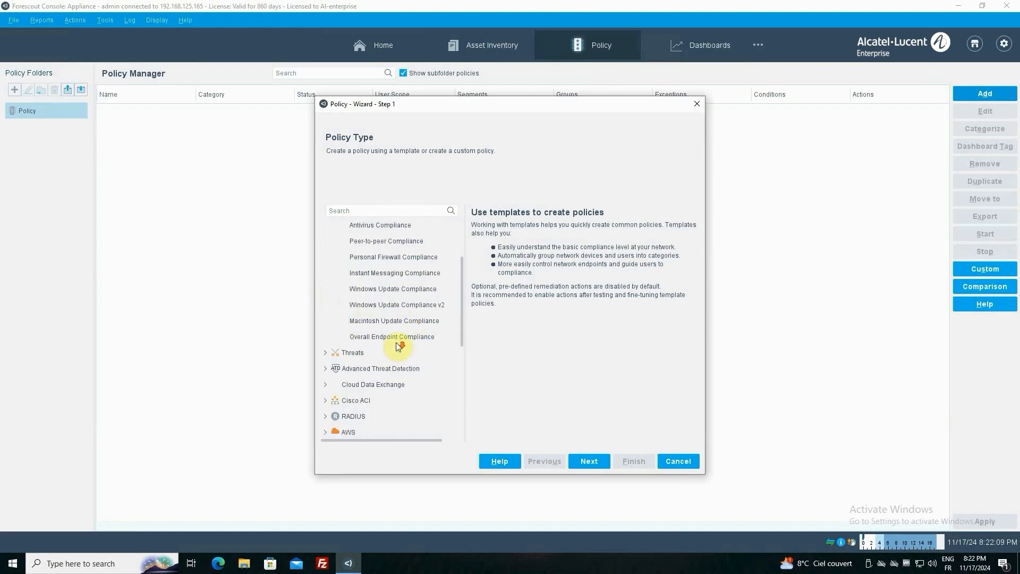
pyautogui.scroll(-4, 396, 342)
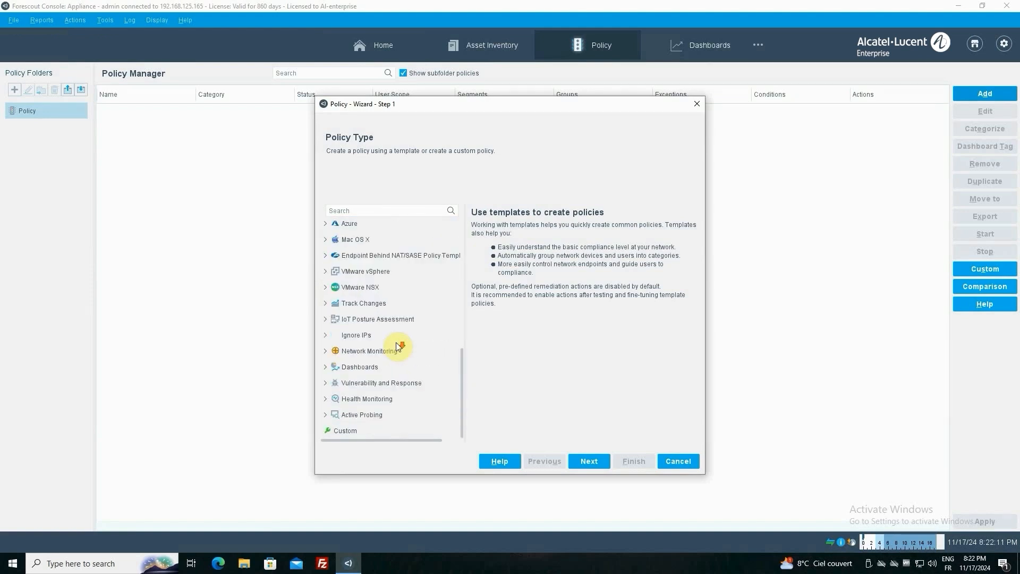
pyautogui.click(349, 432)
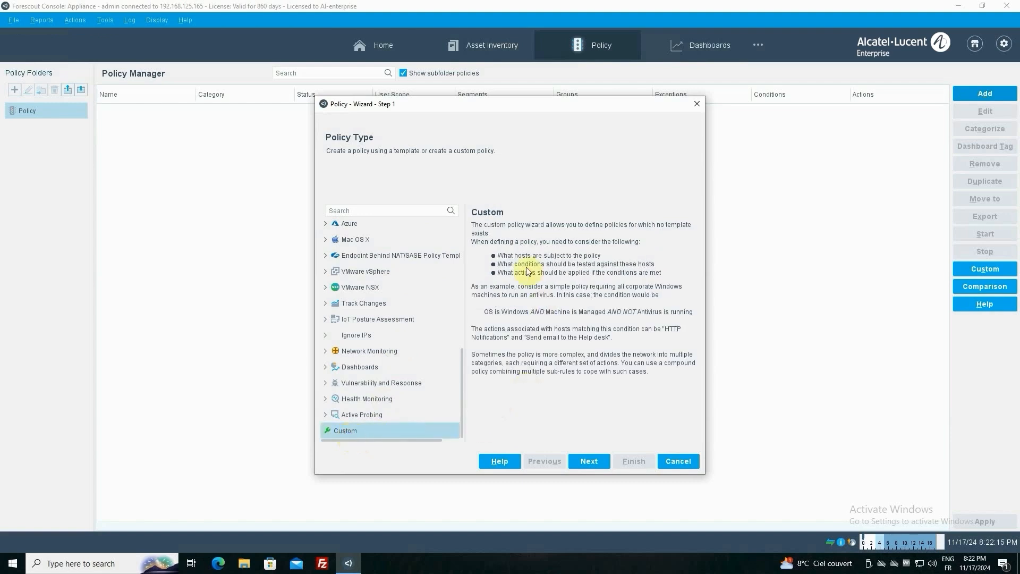
pyautogui.click(590, 461)
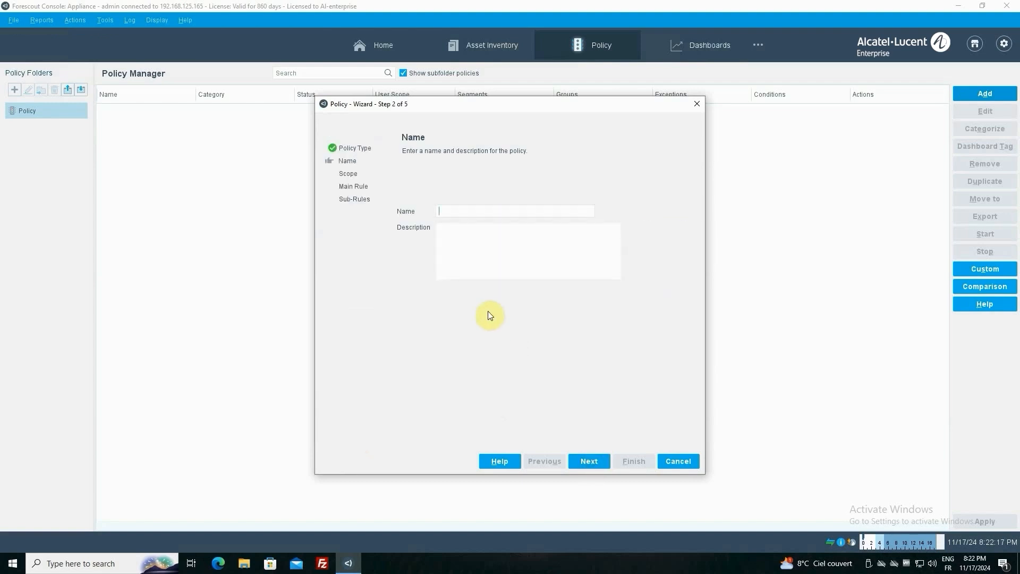
# Name the custom policy Posture and continue to its scope definition
pyautogui.write('Posture')
pyautogui.click(589, 462)
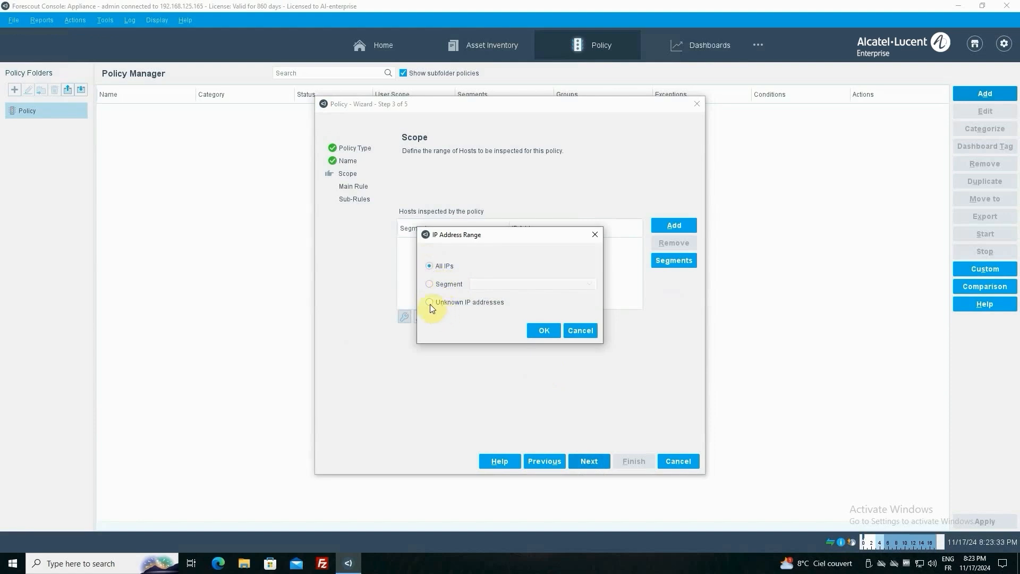
# Limit the hosts inspected by the Posture policy to the LabSegment segment
pyautogui.click(591, 286)
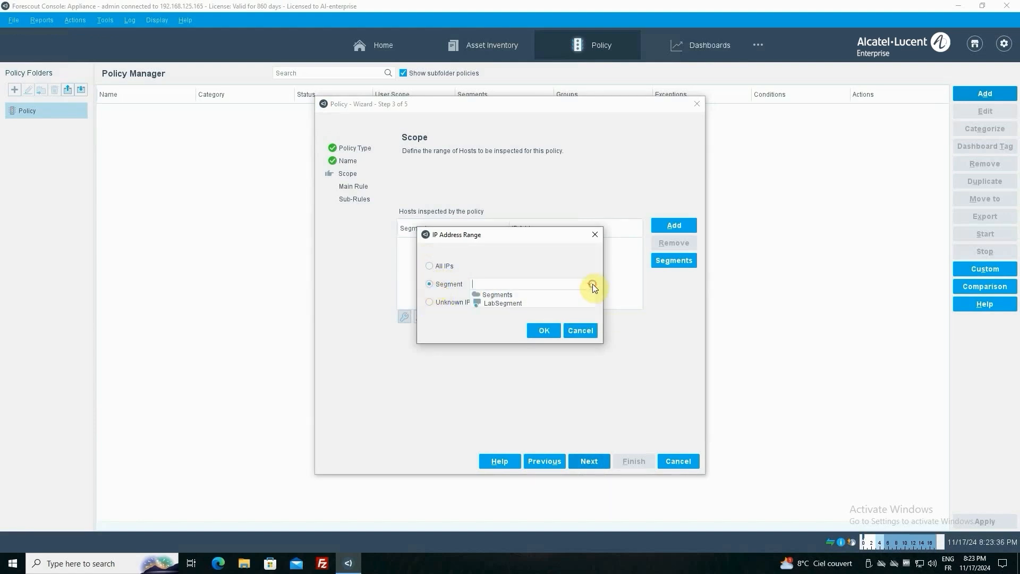
pyautogui.click(505, 304)
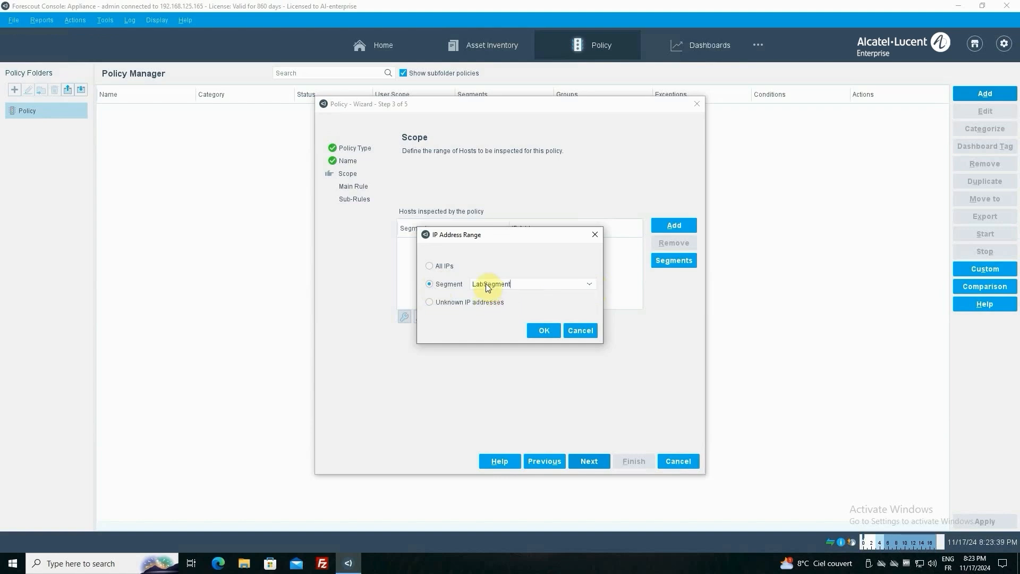
pyautogui.click(551, 332)
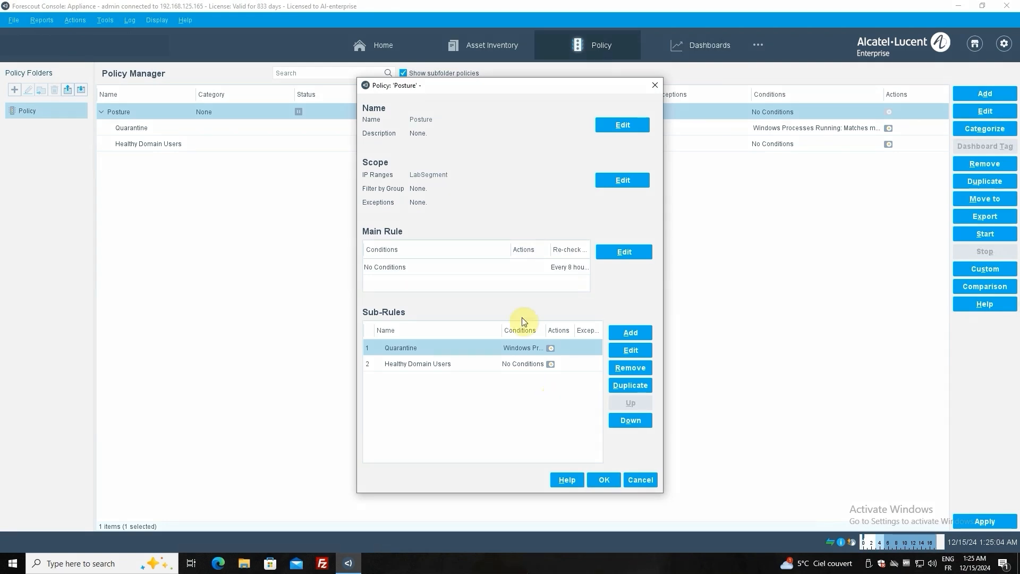
# Review the Posture policy's main rule and the Windows Processes Running criterion of its Quarantine sub-rule
pyautogui.doubleClick(445, 266)
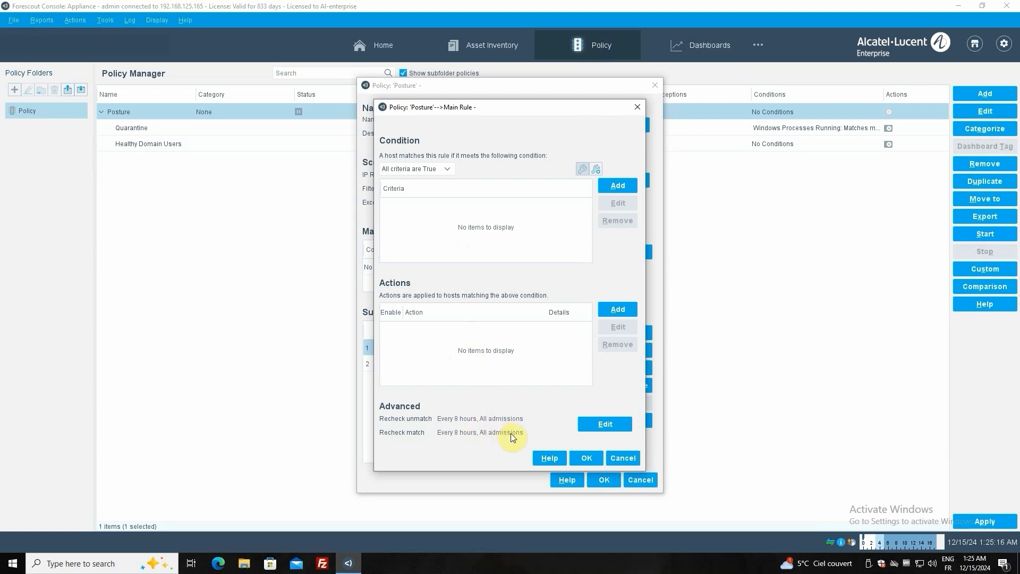
pyautogui.click(588, 463)
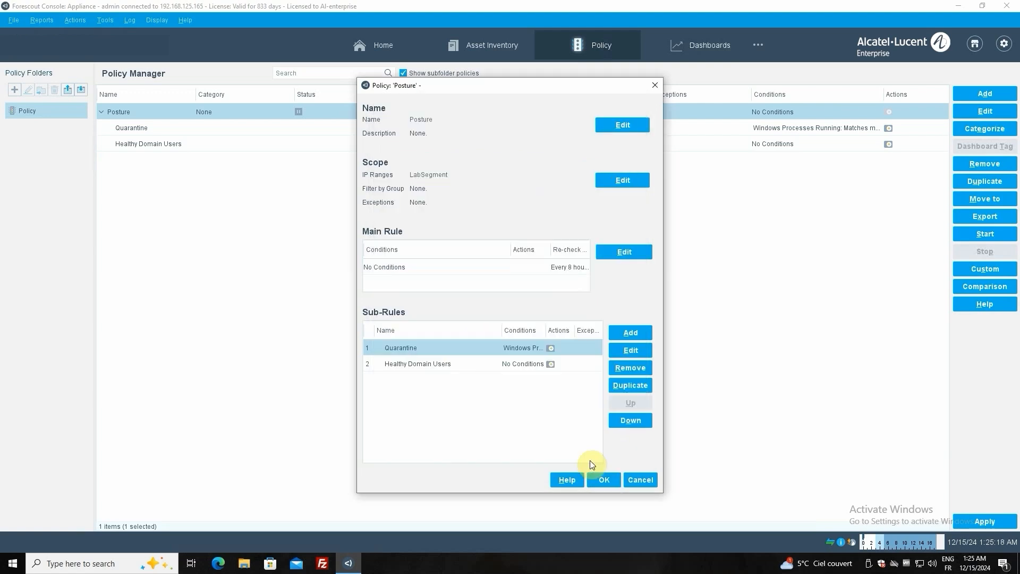
pyautogui.doubleClick(435, 349)
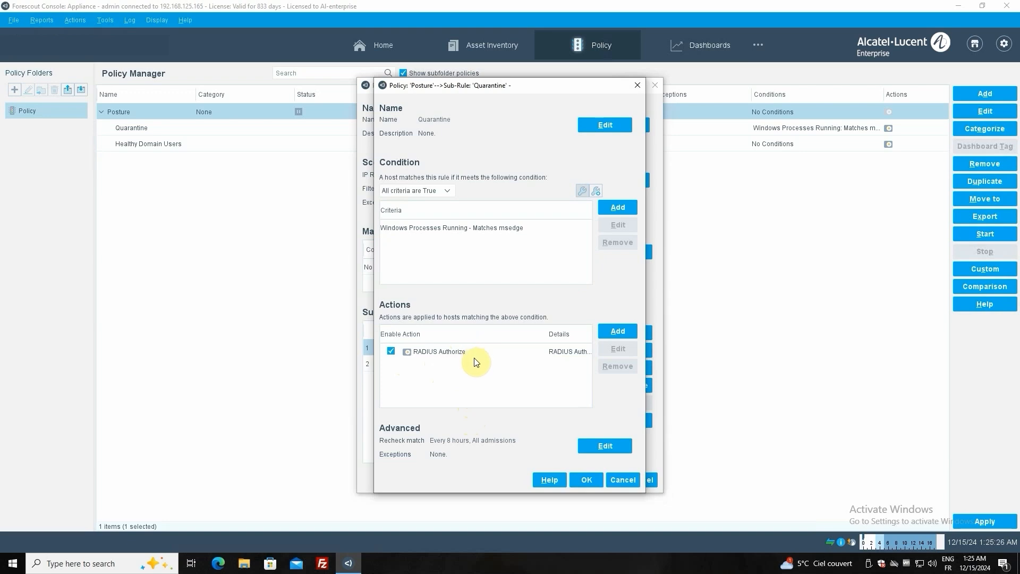
pyautogui.click(429, 232)
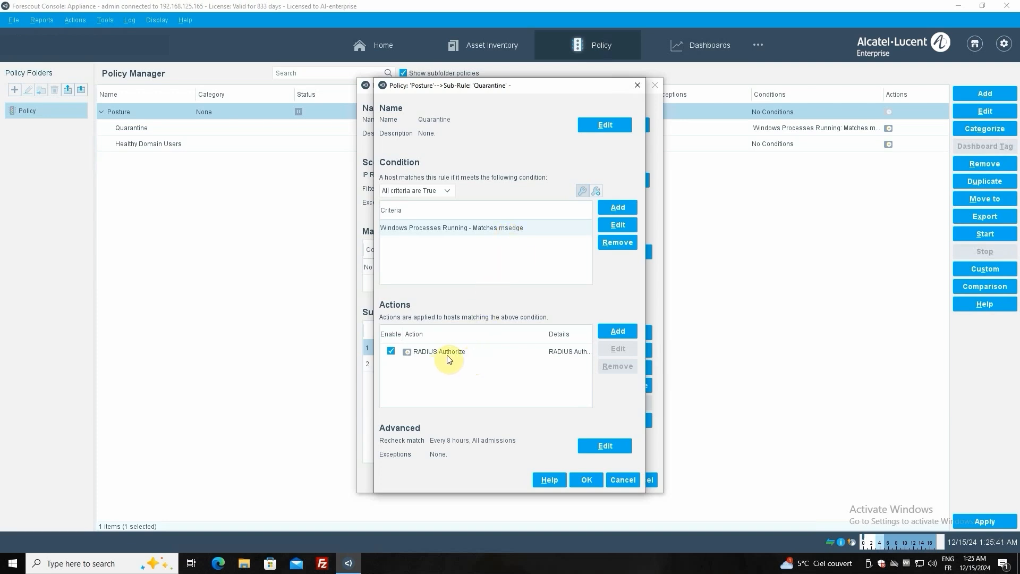
pyautogui.doubleClick(486, 228)
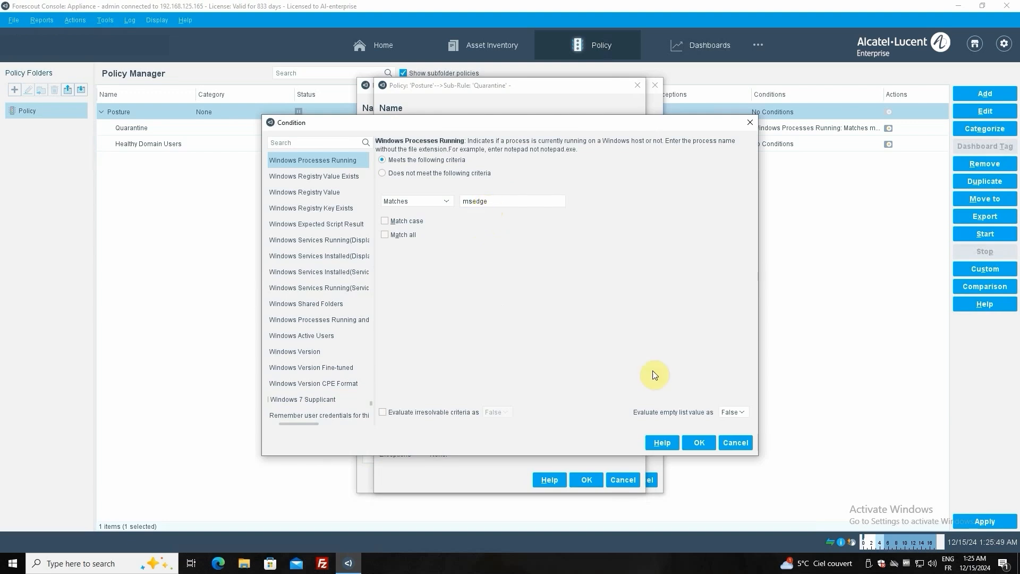
pyautogui.click(700, 442)
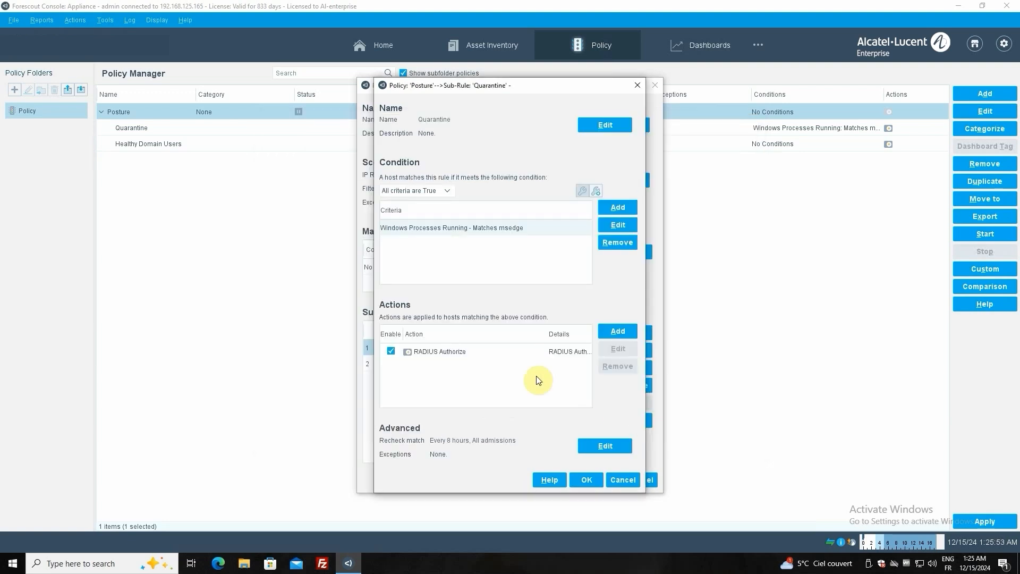
# Review the Filter-Id attribute of the Quarantine sub-rule's RADIUS Authorize action, then close the action and sub-rule
pyautogui.doubleClick(448, 353)
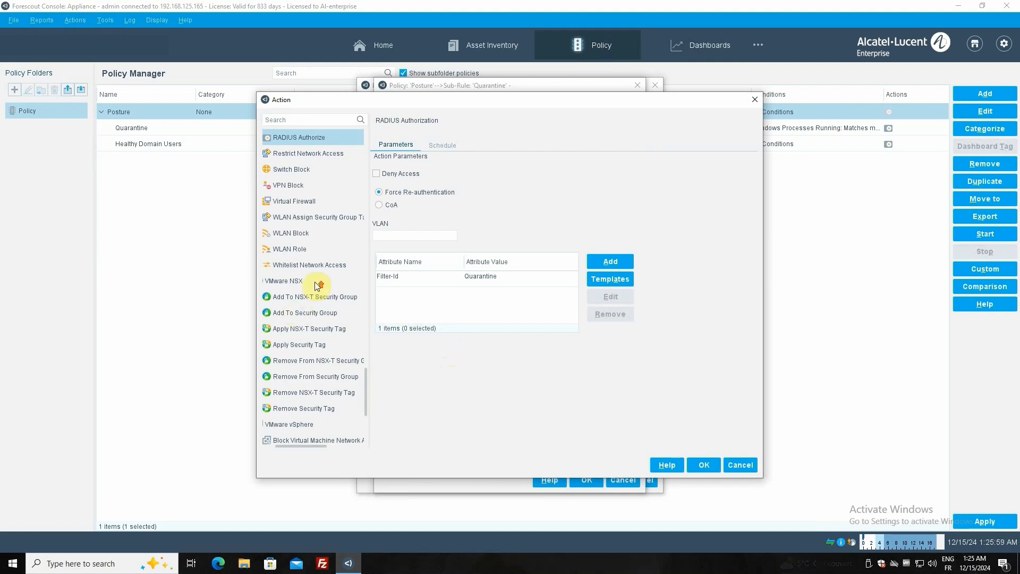
pyautogui.scroll(2, 315, 282)
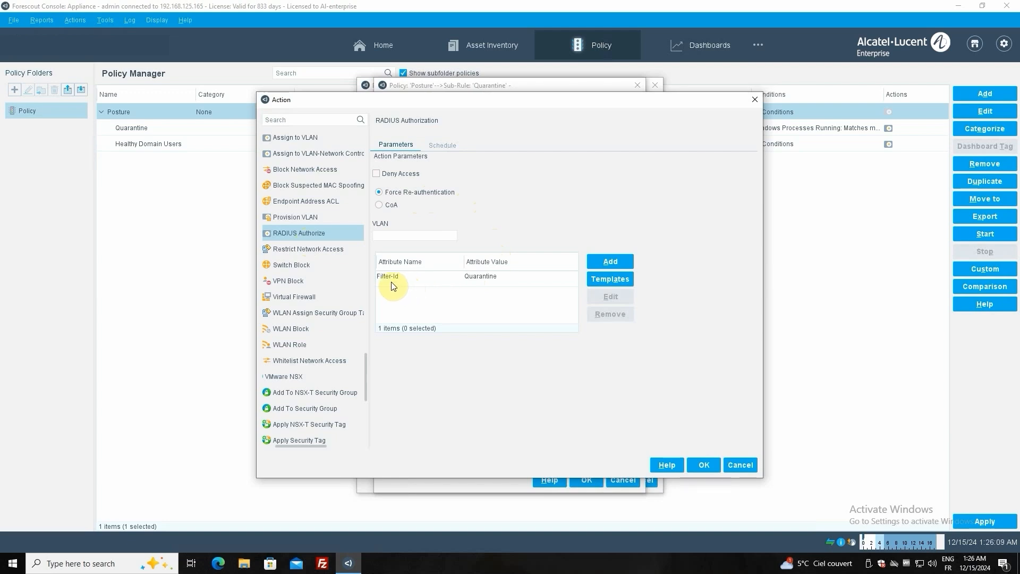
pyautogui.click(442, 280)
pyautogui.doubleClick(482, 281)
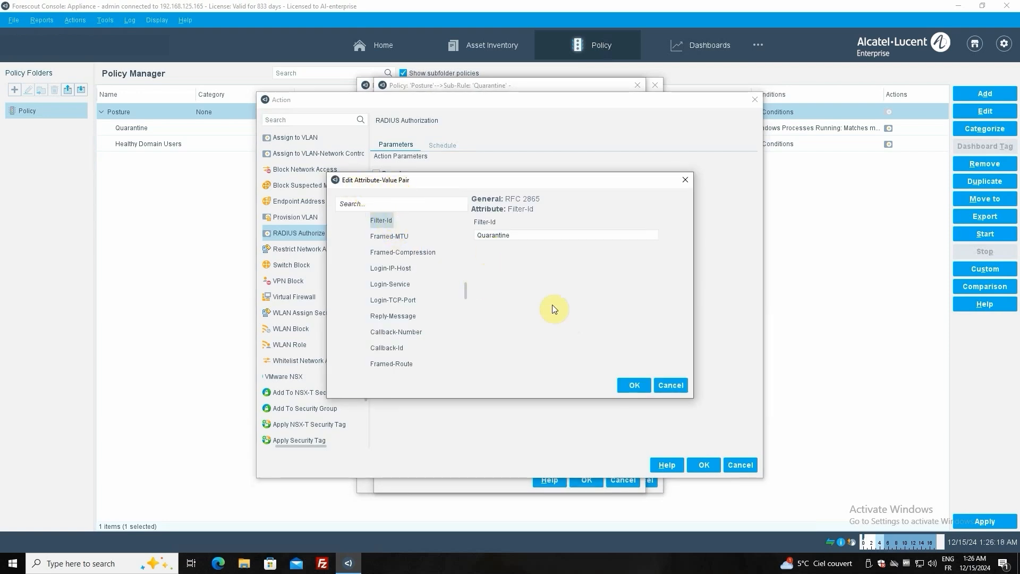
pyautogui.click(716, 466)
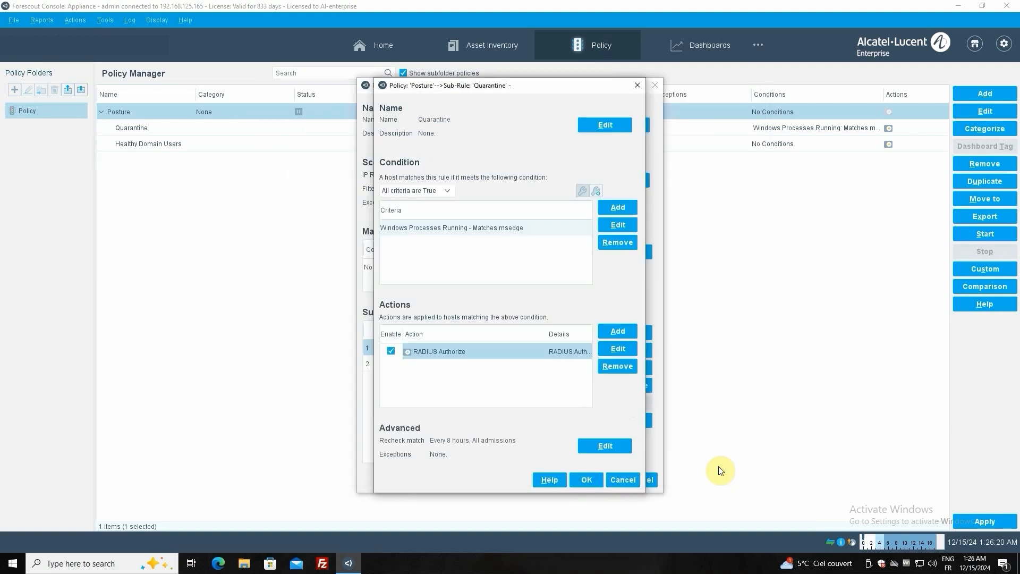
pyautogui.click(581, 481)
# Review the Filter-Id attribute in the RADIUS Authorize action of the Healthy Domain Users sub-rule
pyautogui.click(427, 364)
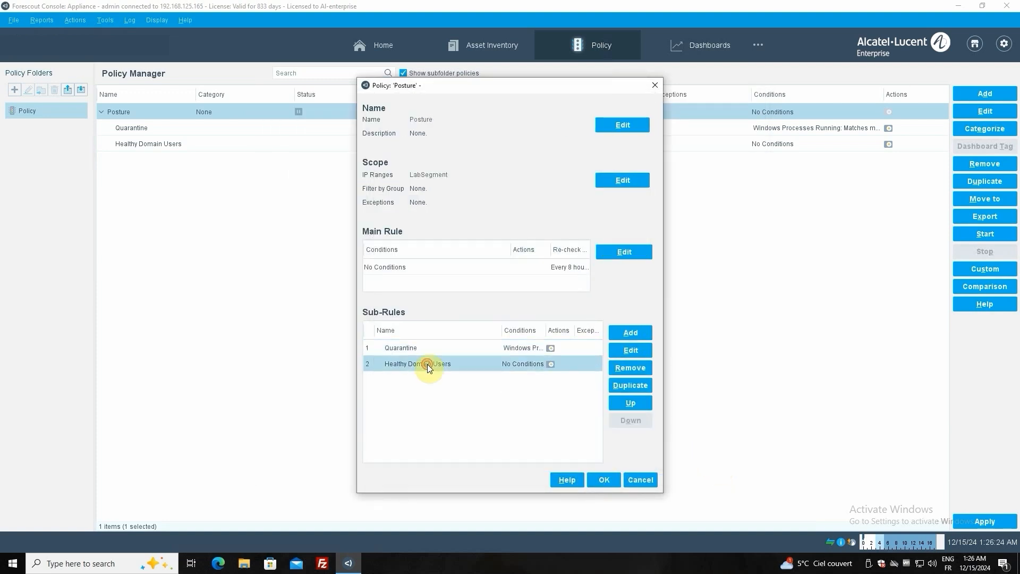
pyautogui.doubleClick(427, 364)
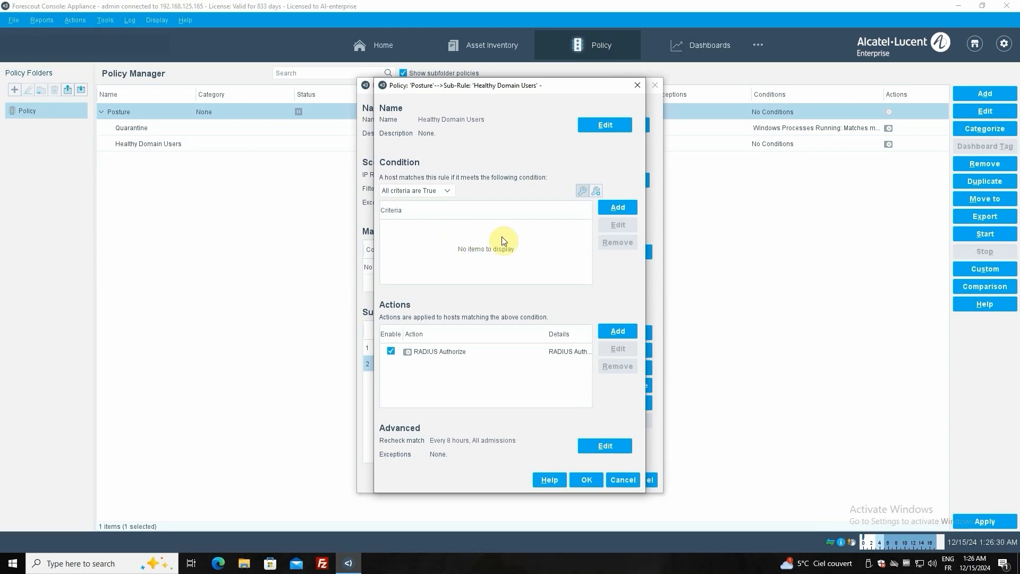
pyautogui.doubleClick(460, 353)
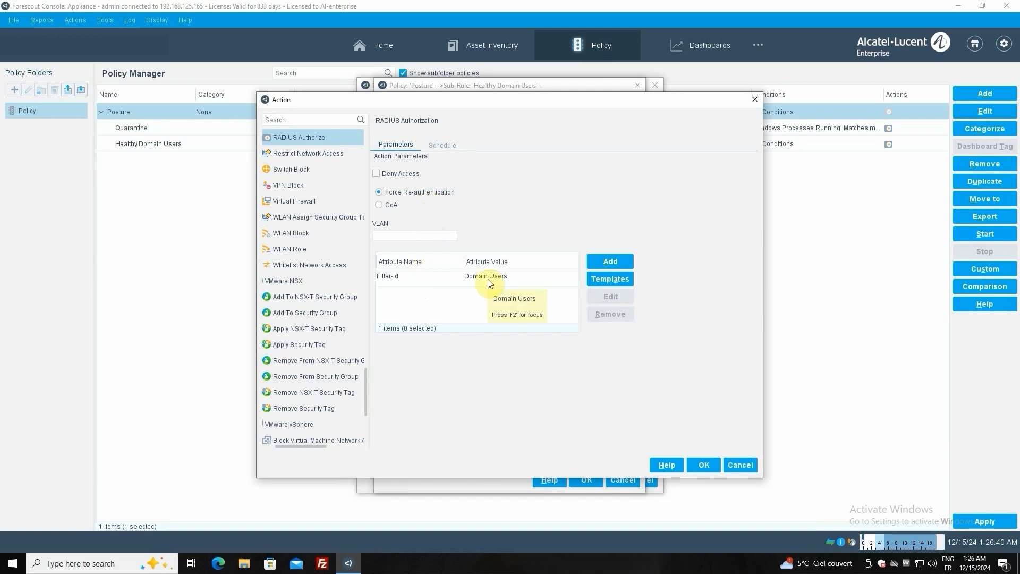
pyautogui.click(704, 466)
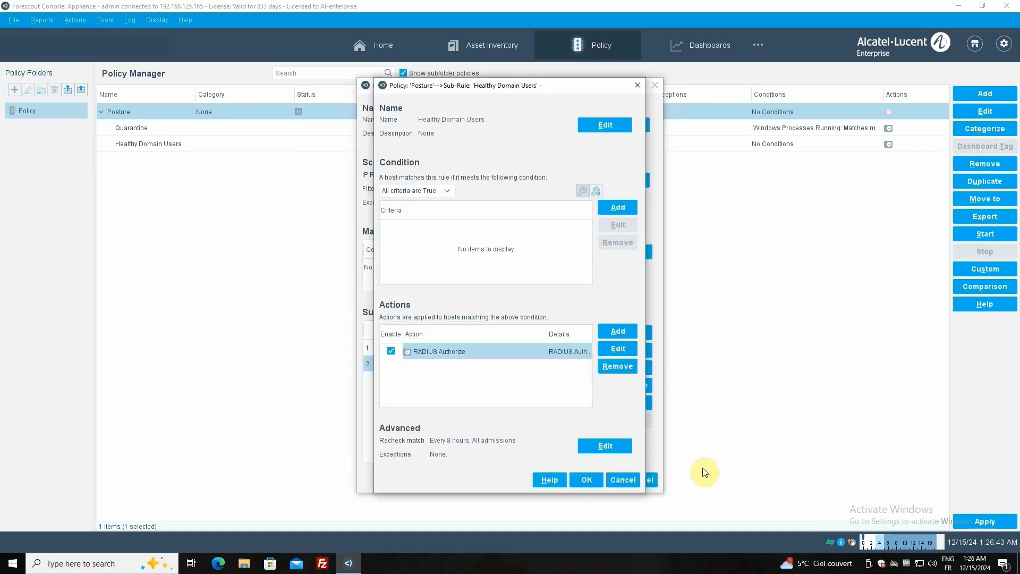
# Accept the Healthy Domain Users sub-rule and save the Posture policy, approving the RADIUS Authorize action changes
pyautogui.click(588, 480)
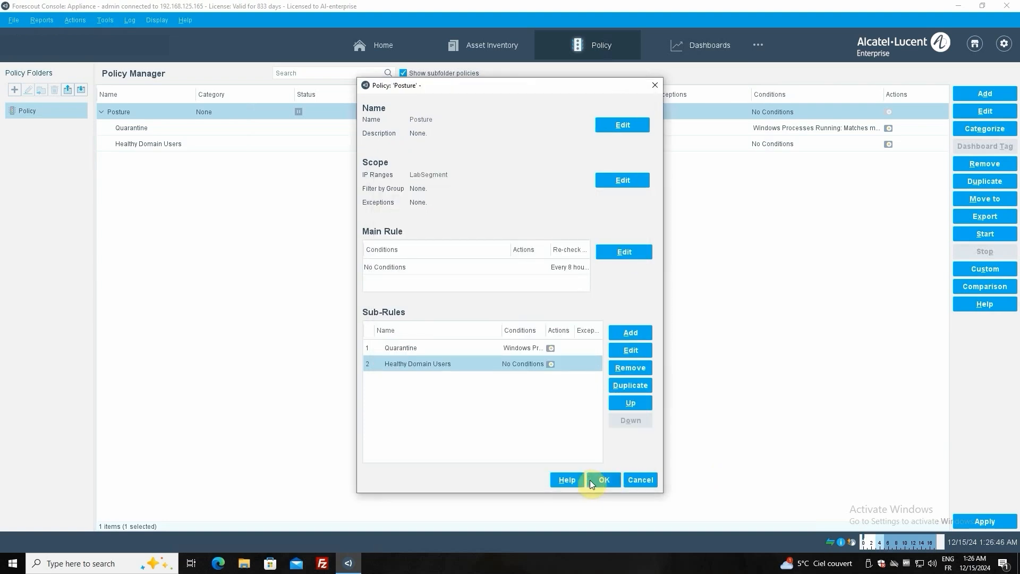
pyautogui.click(595, 479)
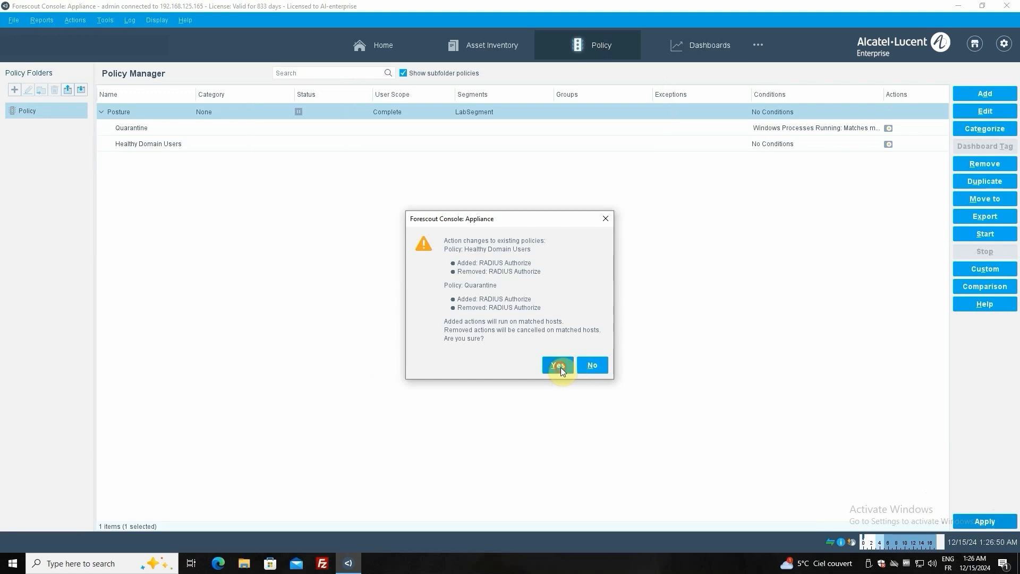
pyautogui.click(560, 368)
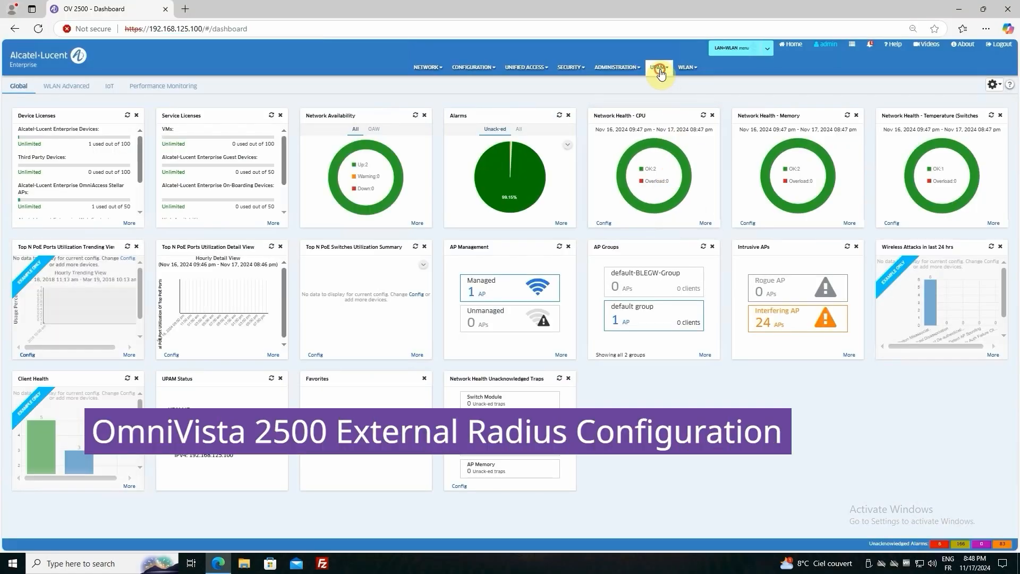
# Switch to OmniVista 2500 and open the Forescout entry in the UPAM External Radius list for editing
pyautogui.click(660, 73)
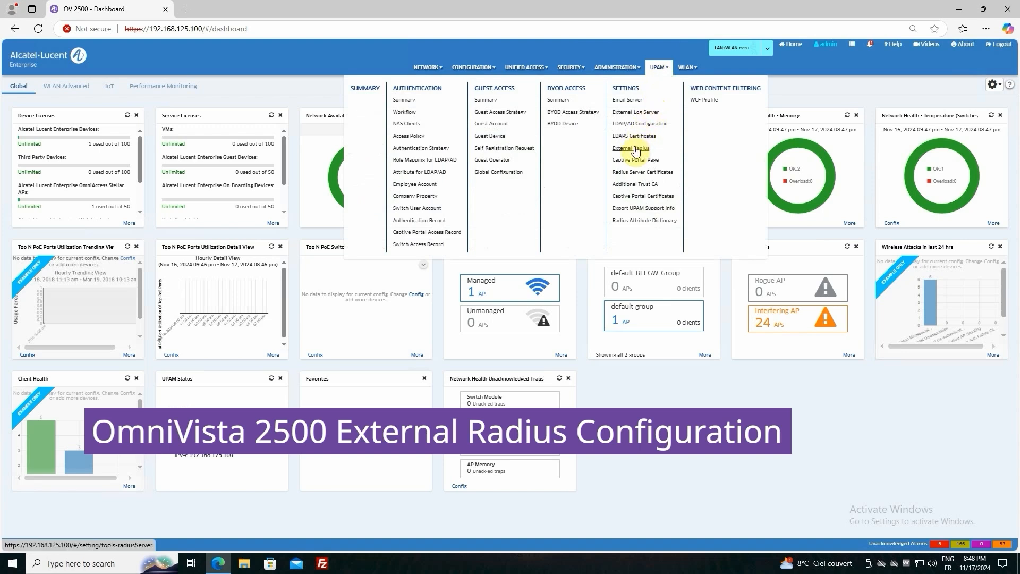
pyautogui.click(634, 149)
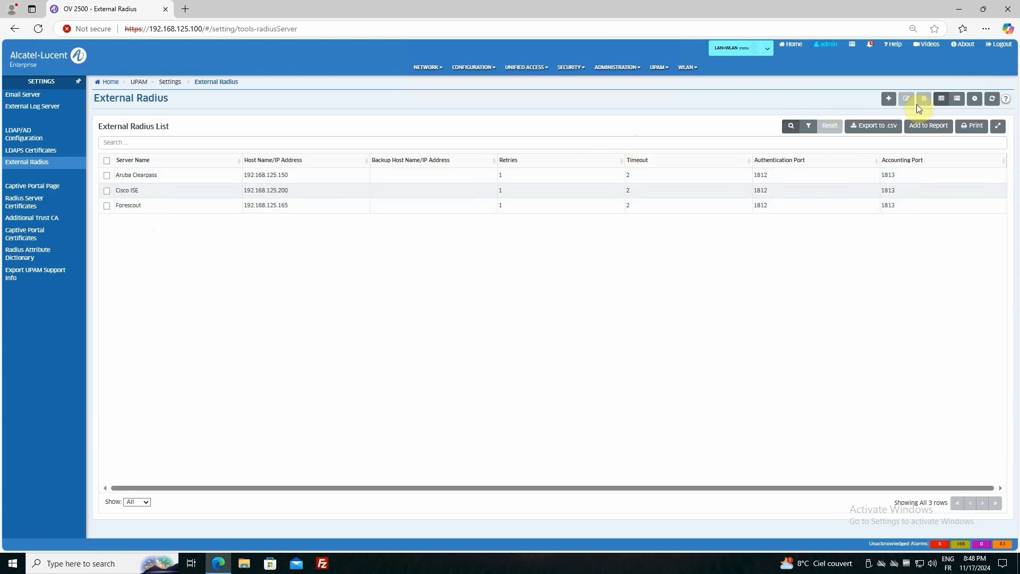
pyautogui.click(125, 205)
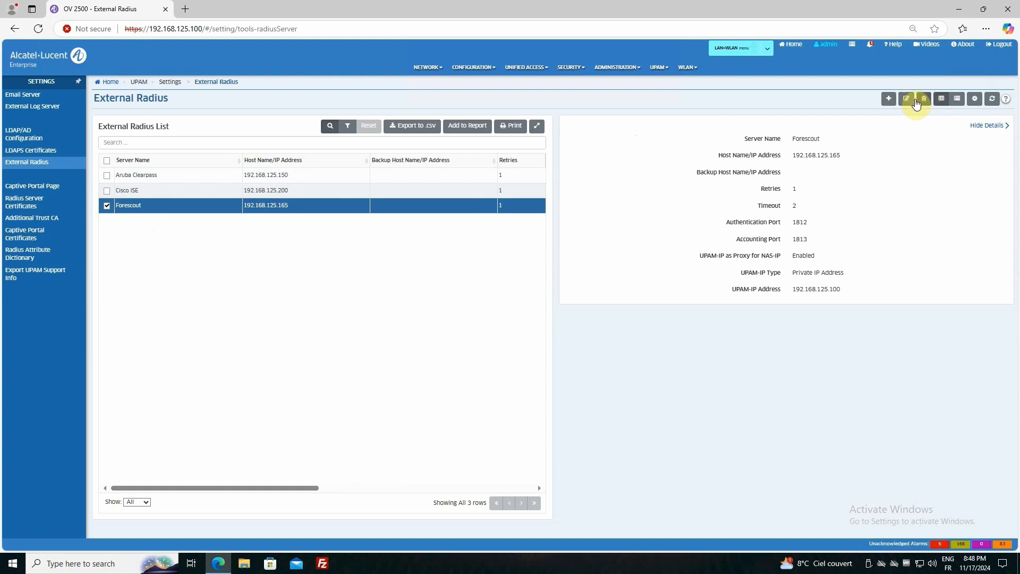
pyautogui.click(906, 100)
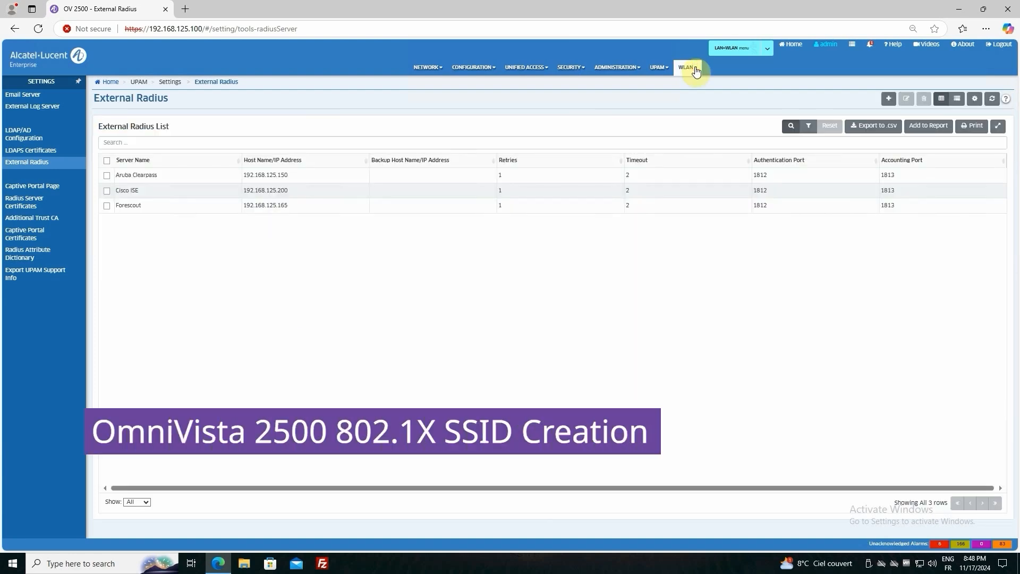
# Open the WLAN SSID MELabTest-ProxyEnt-Forescout for customization and examine its SSID name
pyautogui.click(695, 69)
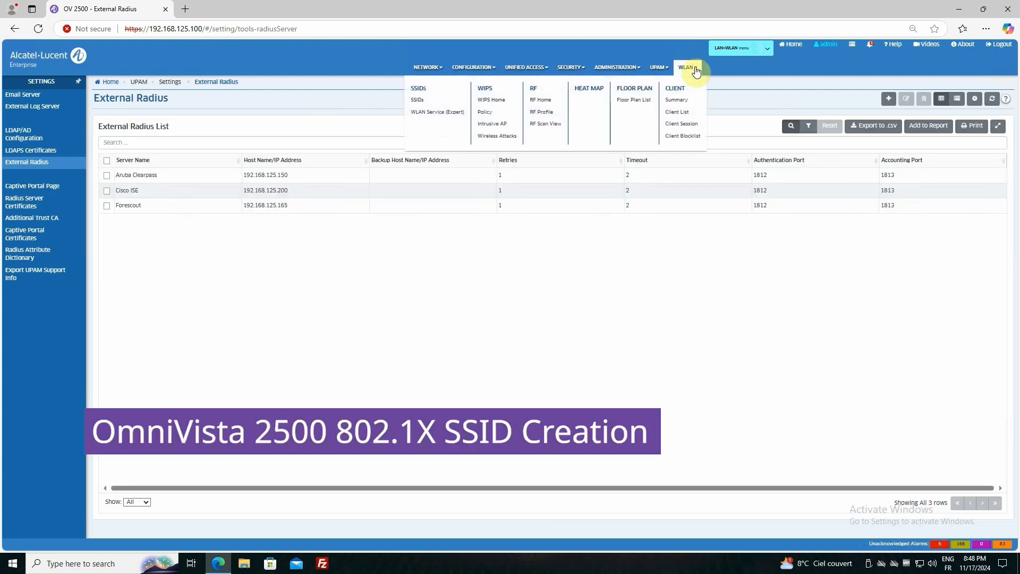
pyautogui.click(418, 101)
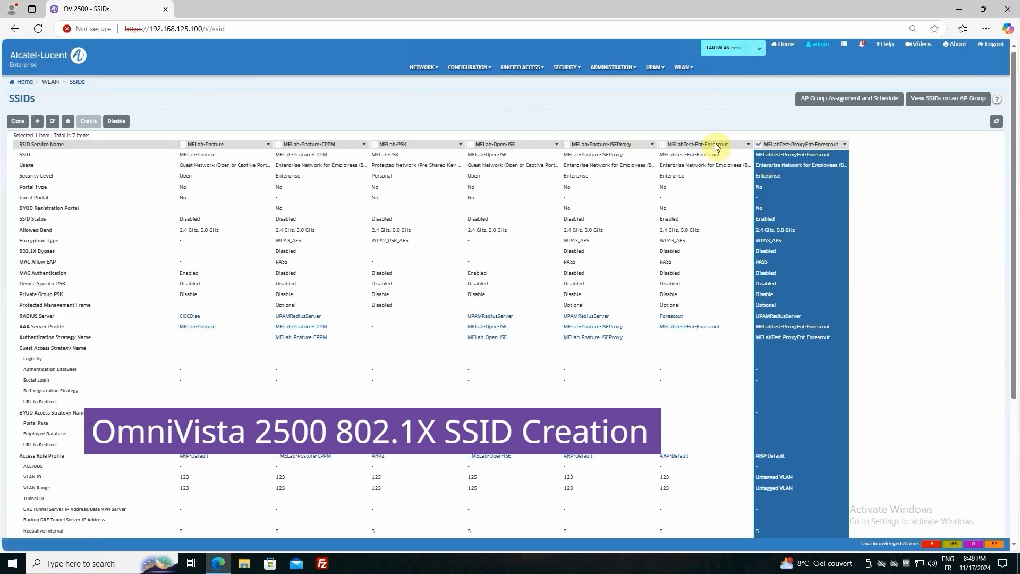
pyautogui.click(759, 144)
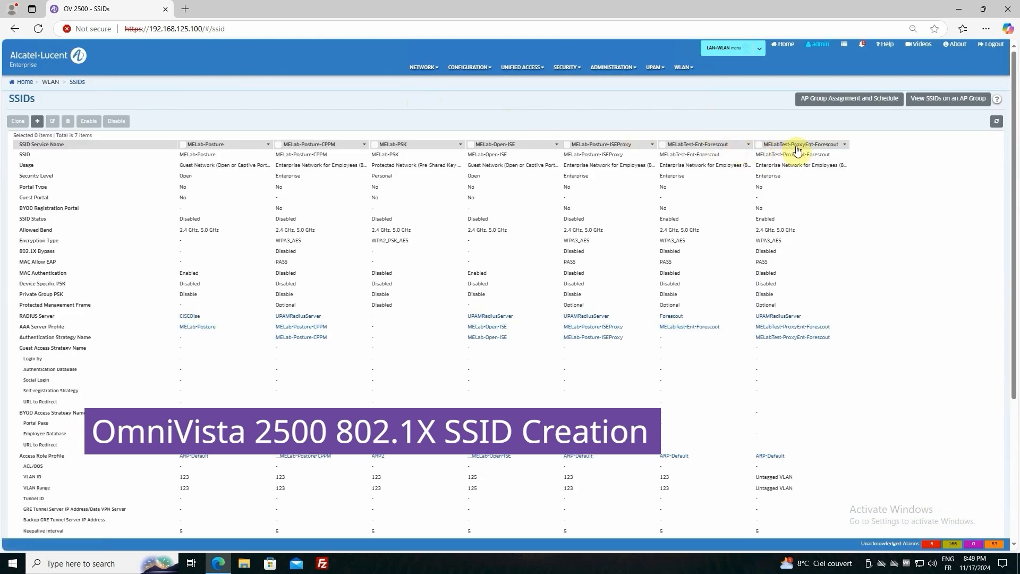
pyautogui.click(759, 145)
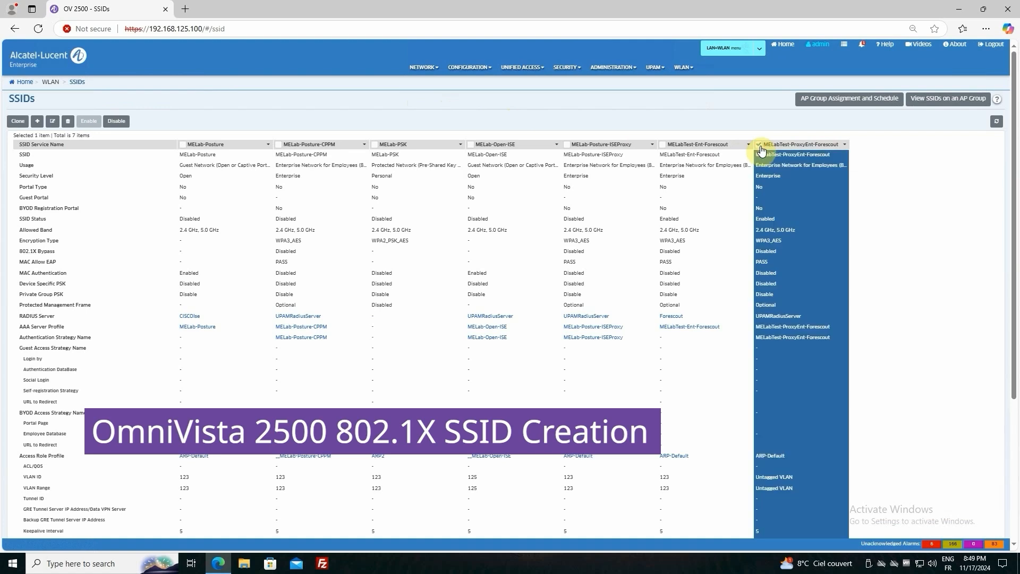
pyautogui.click(52, 123)
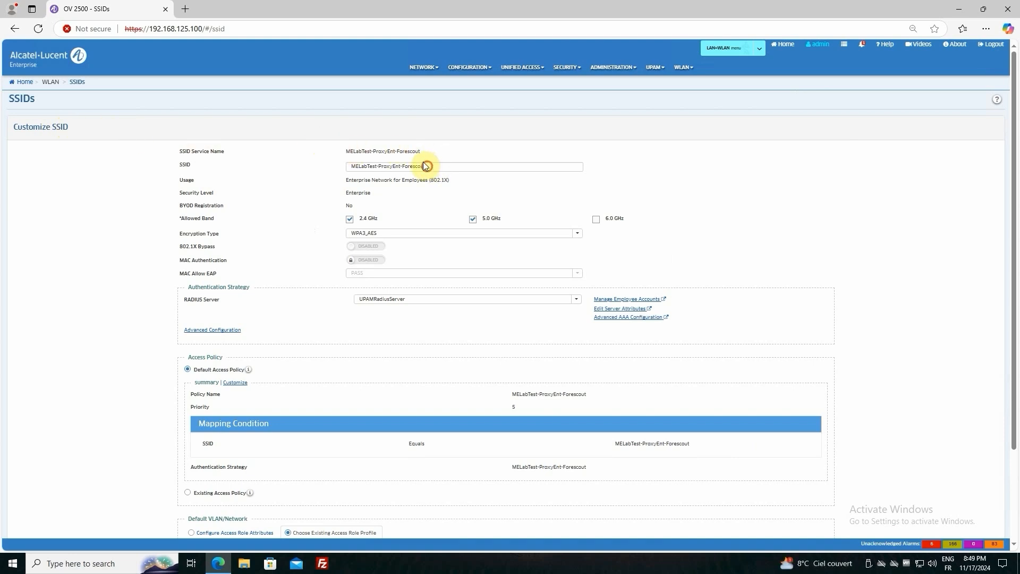
pyautogui.moveTo(424, 165); pyautogui.dragTo(333, 167)
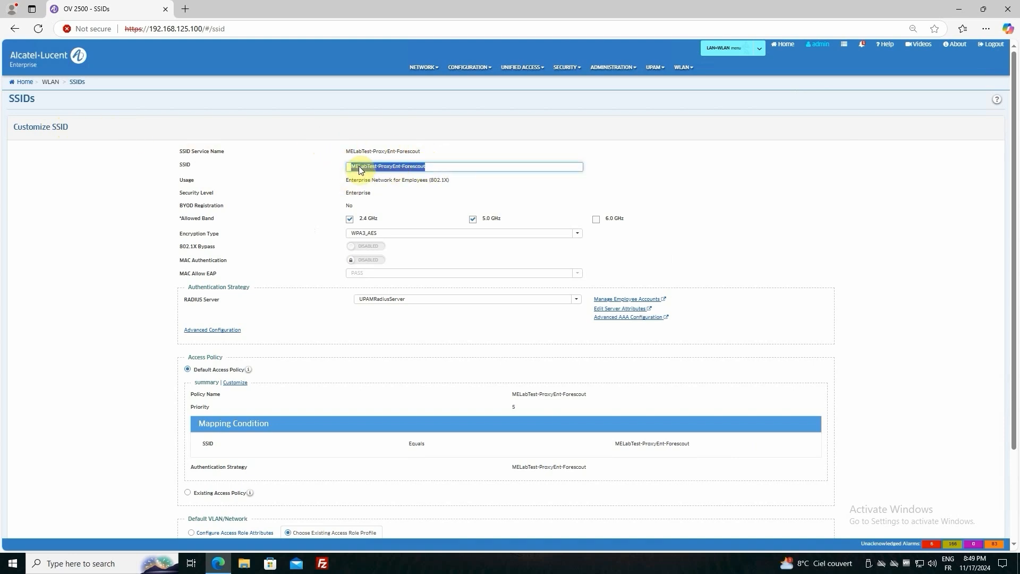
pyautogui.click(451, 170)
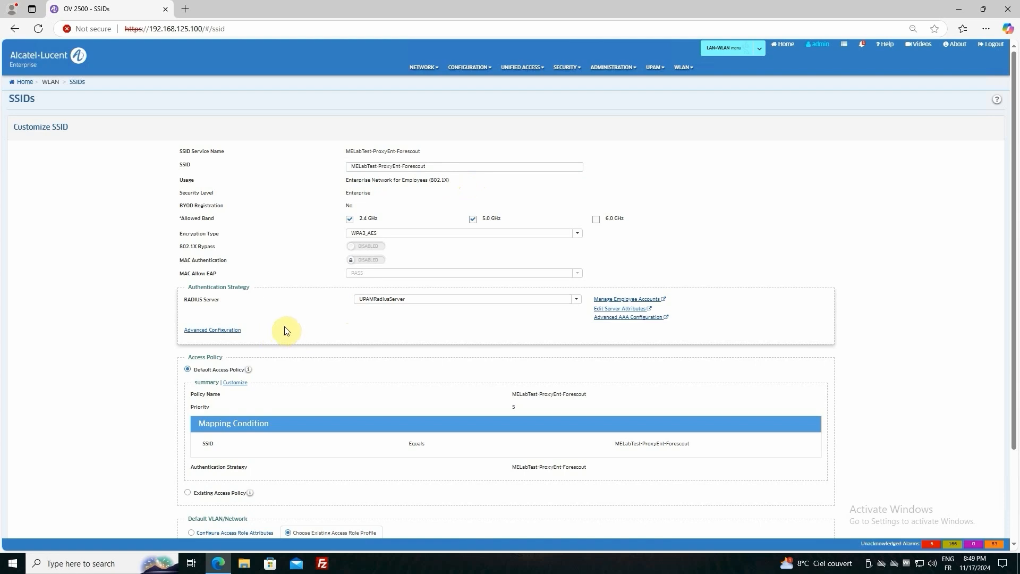
# Review the External Radius source and Forescout server selection in the SSID's authentication strategy, and leave it without saving
pyautogui.click(208, 331)
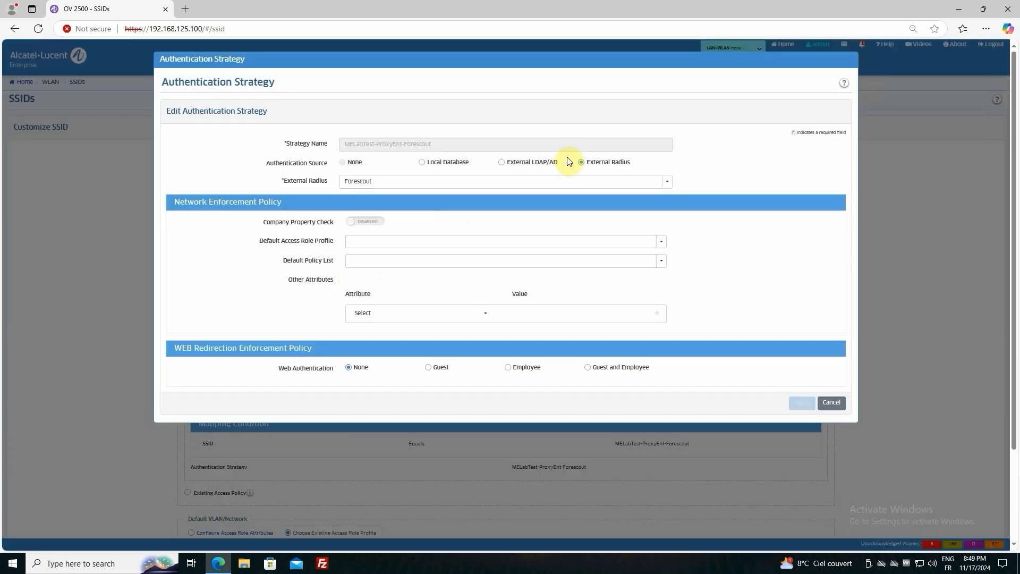
pyautogui.click(581, 162)
pyautogui.click(549, 183)
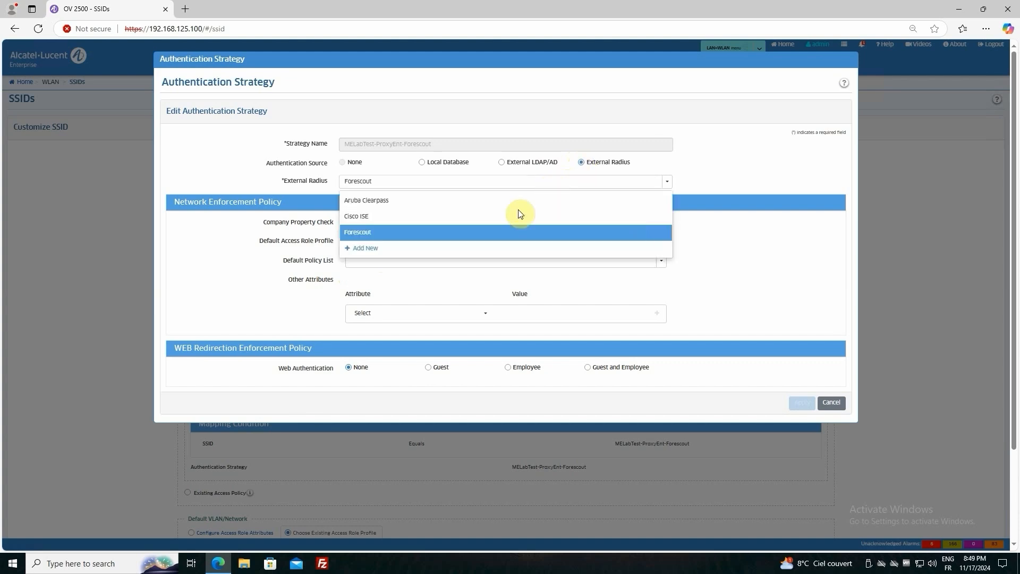
pyautogui.click(354, 234)
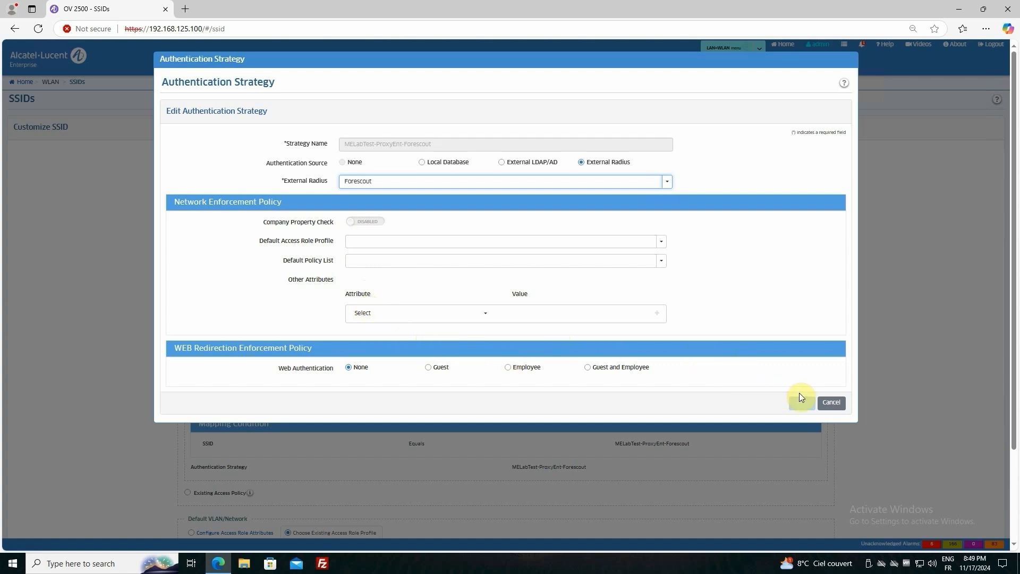
pyautogui.click(842, 405)
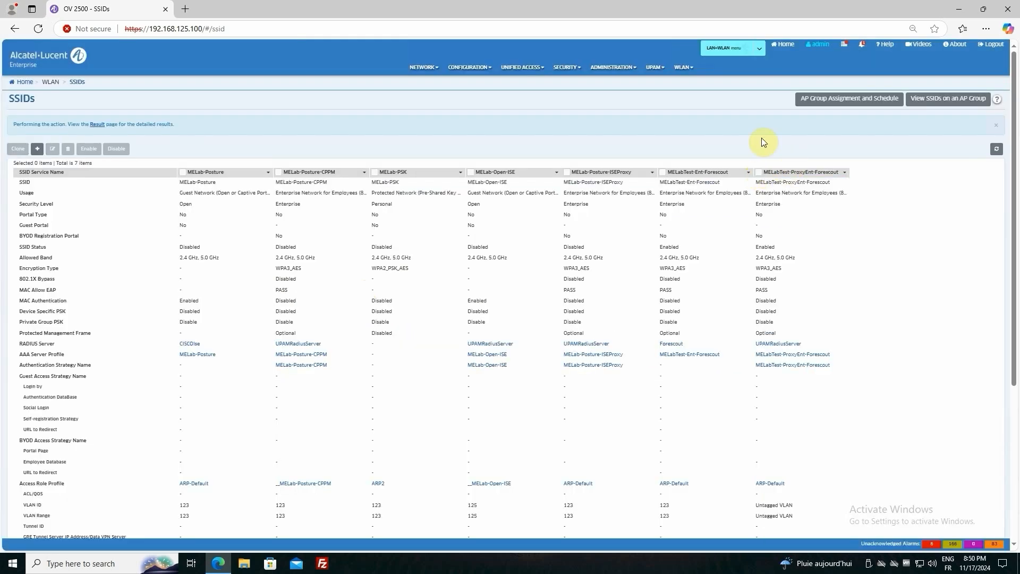
# Create an access role profile named Quarantine in the Unified Profile templates, keeping the default attributes
pyautogui.click(524, 73)
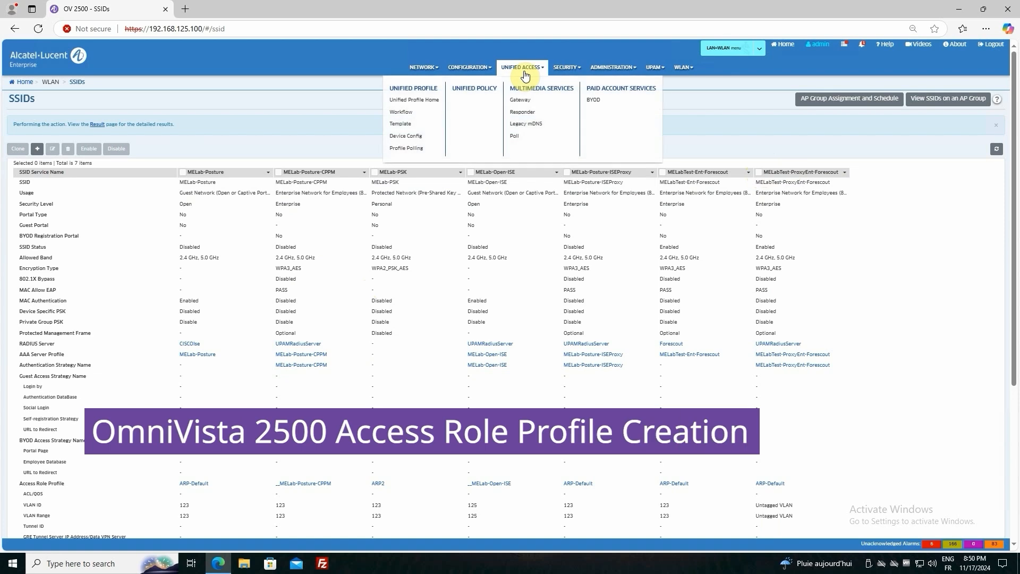
pyautogui.click(400, 125)
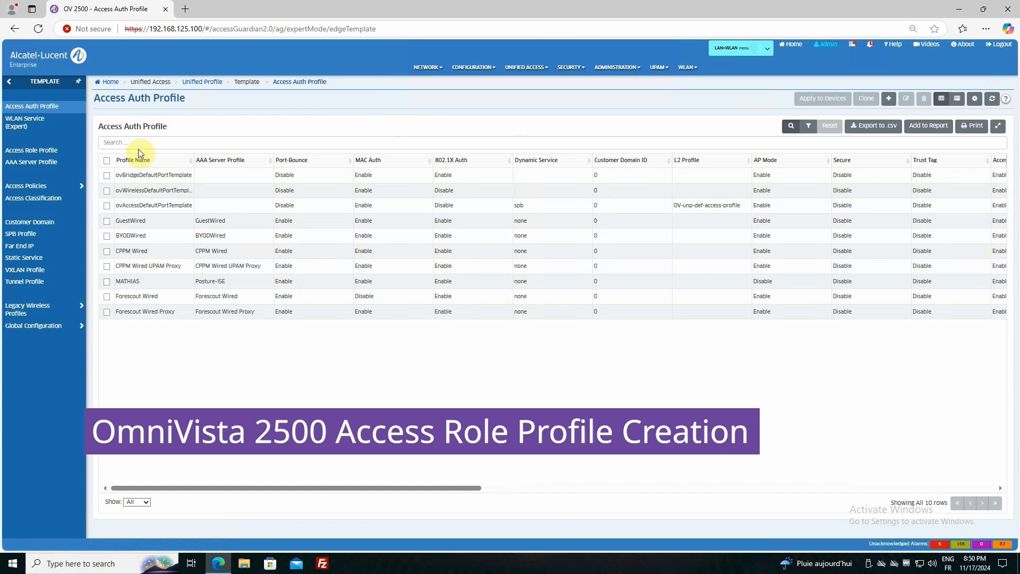
pyautogui.click(41, 152)
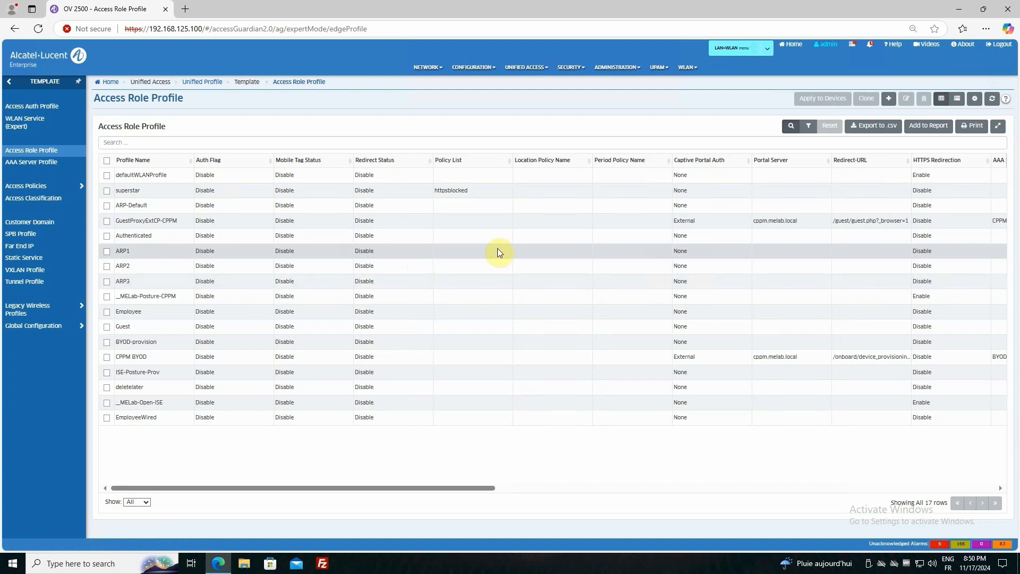
pyautogui.click(888, 99)
pyautogui.click(350, 160)
pyautogui.write('Quarantine')
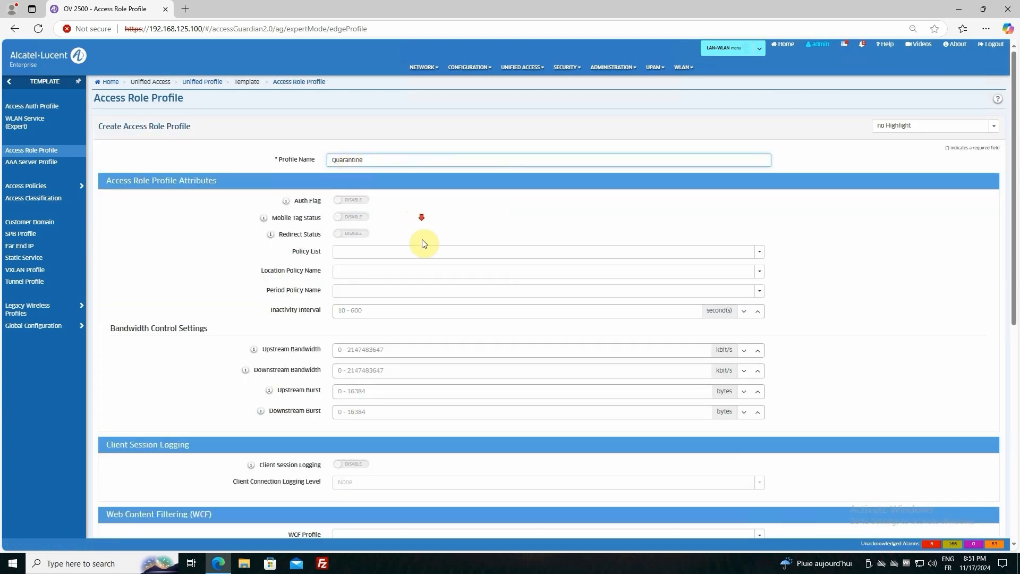
pyautogui.scroll(-6, 429, 273)
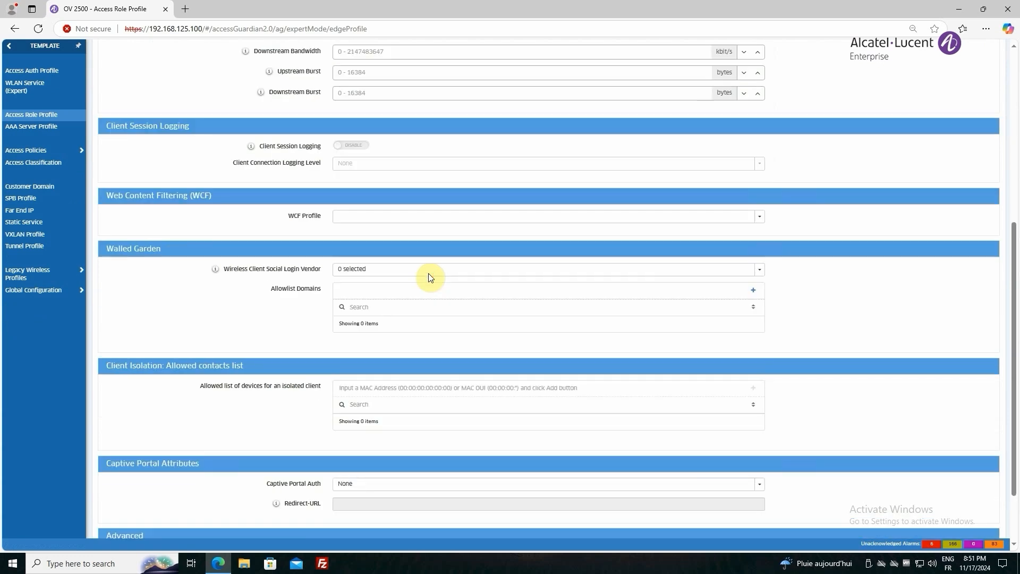
pyautogui.scroll(-3, 428, 275)
pyautogui.click(942, 518)
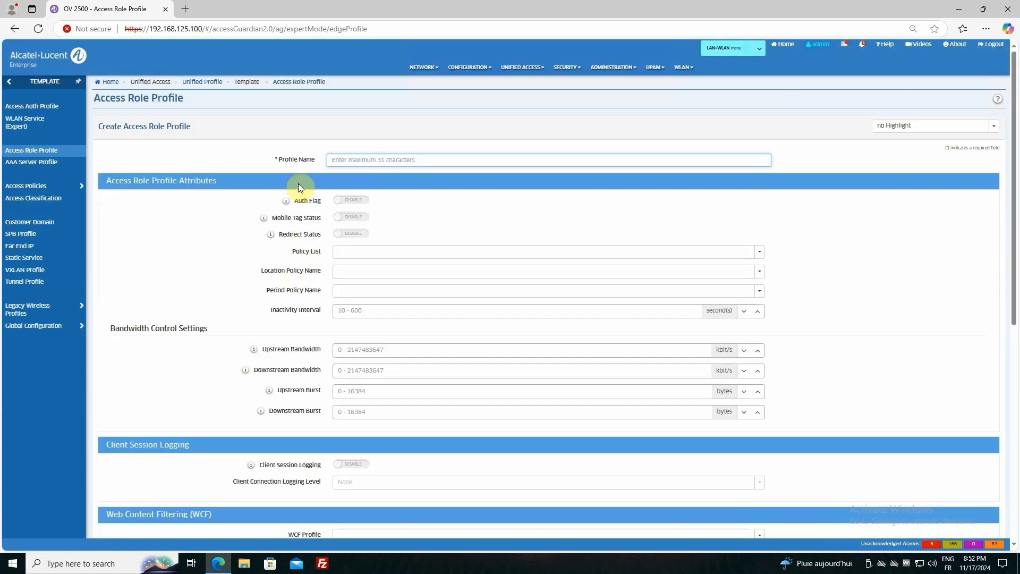
# Create an access role profile named Domain Users, keeping the default attributes
pyautogui.click(328, 157)
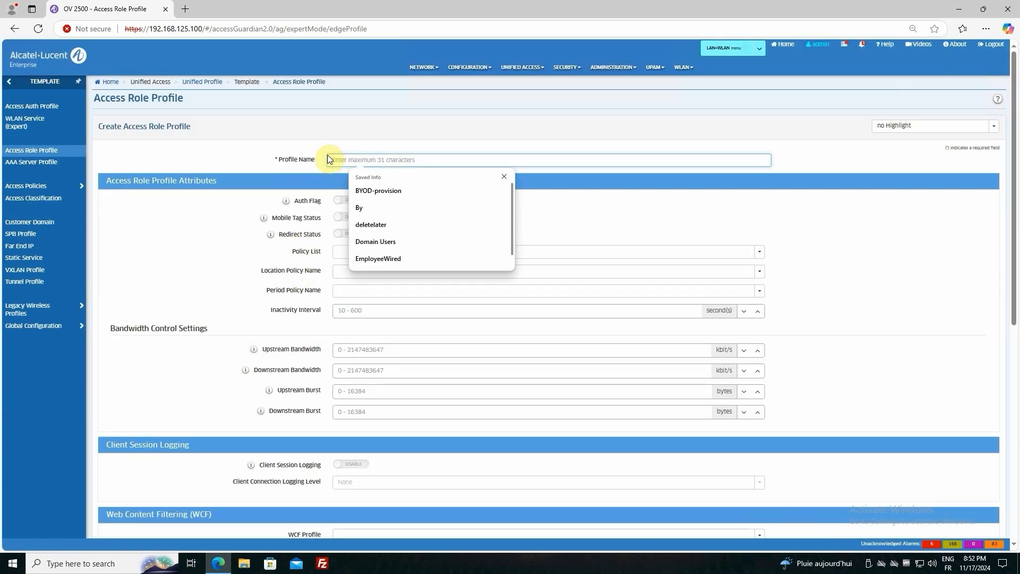
pyautogui.write('Domain Users')
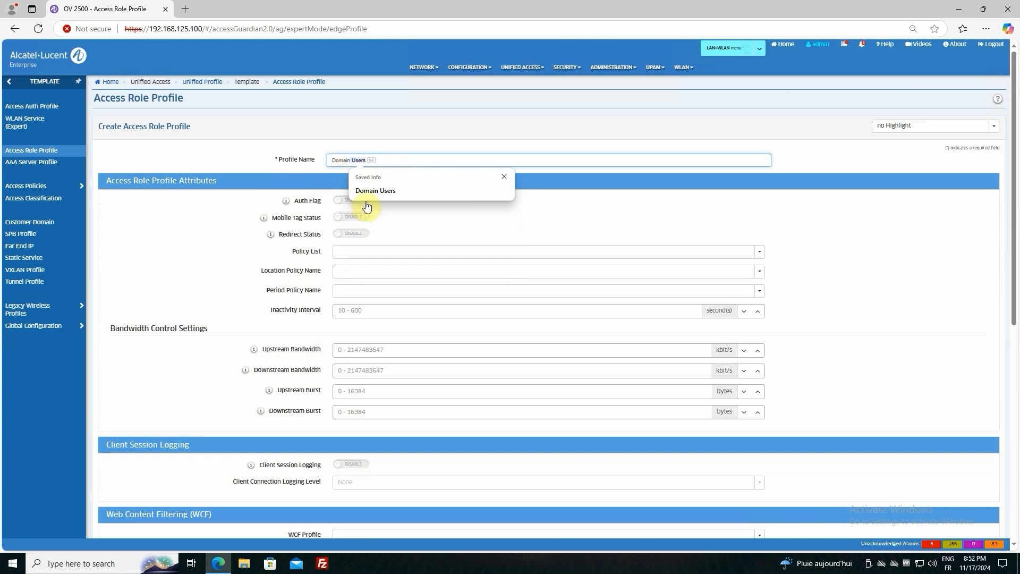
pyautogui.click(400, 191)
pyautogui.scroll(-4, 422, 359)
pyautogui.scroll(-3, 427, 366)
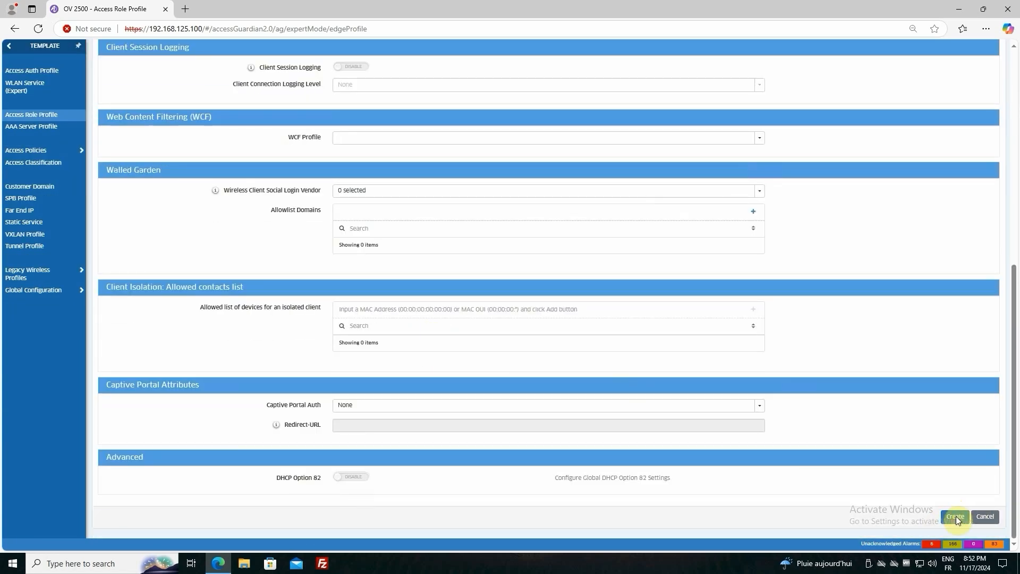
pyautogui.click(956, 514)
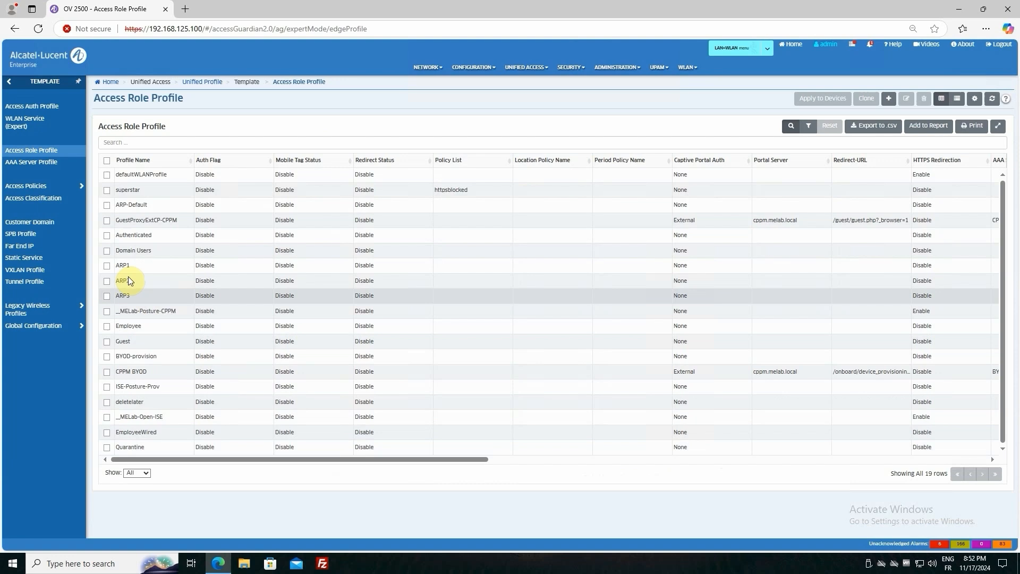
# Begin assigning the Domain Users profile to devices, with its mapping method set to Map To VLAN and VLAN 123
pyautogui.click(107, 250)
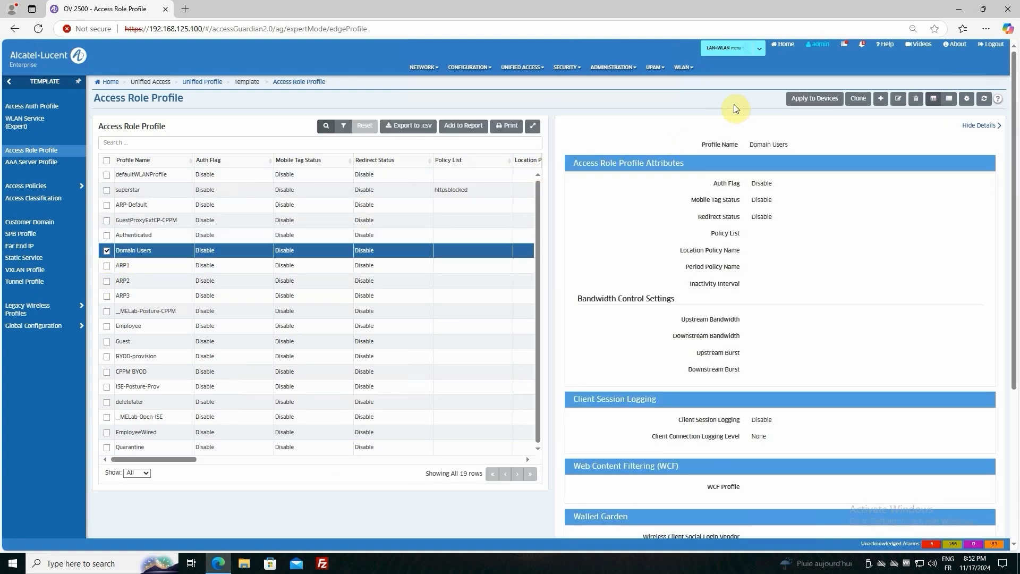
pyautogui.click(815, 104)
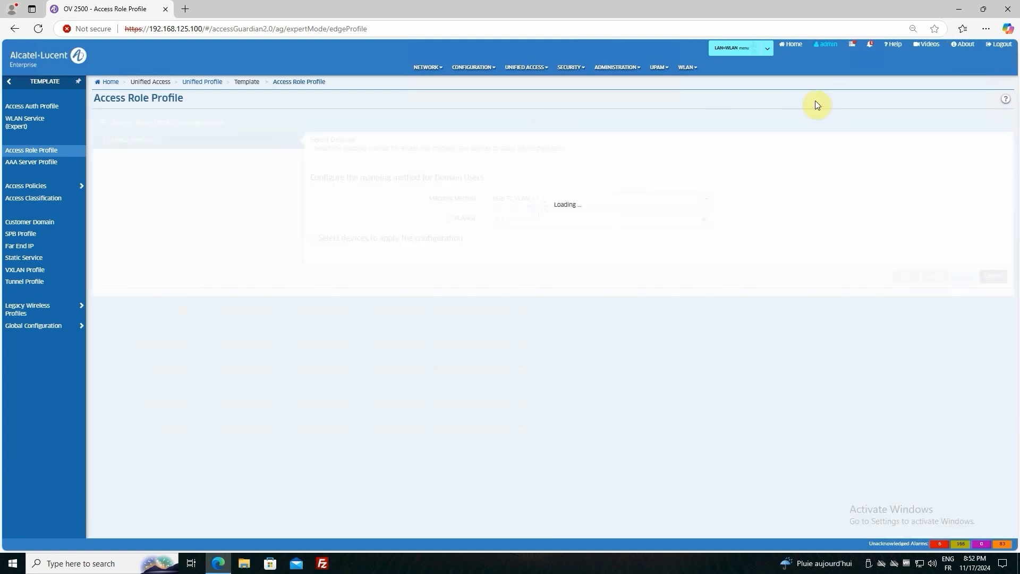
pyautogui.click(505, 220)
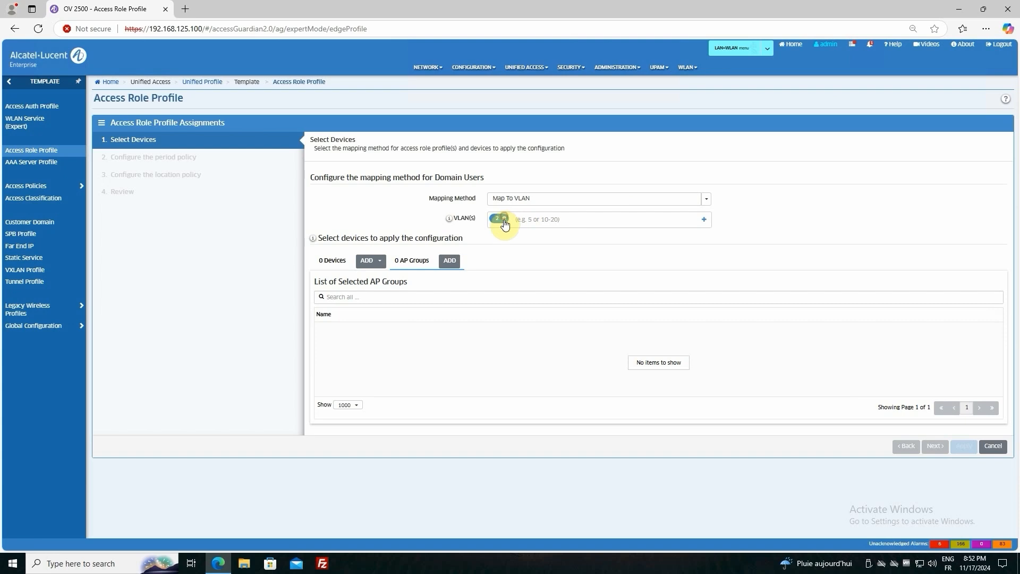
pyautogui.write('123')
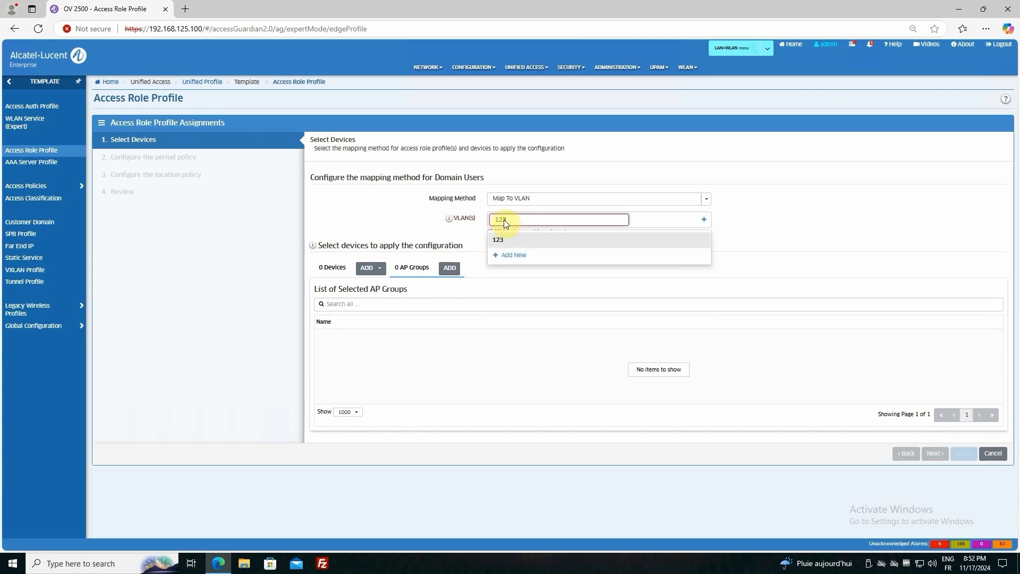
pyautogui.click(506, 241)
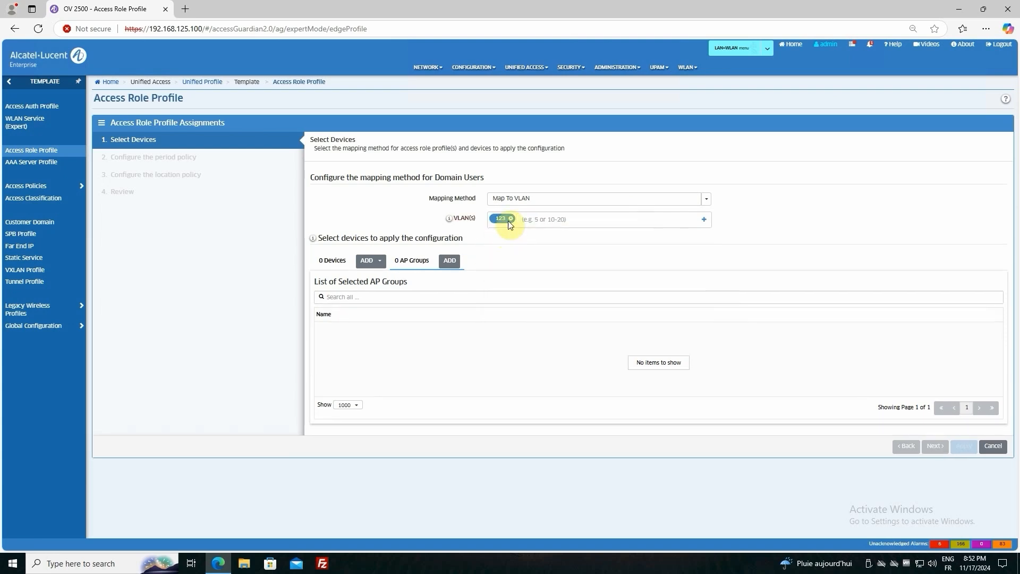
# Add default group as the AP group for the Domain Users assignment, apply it and close the action results
pyautogui.click(452, 260)
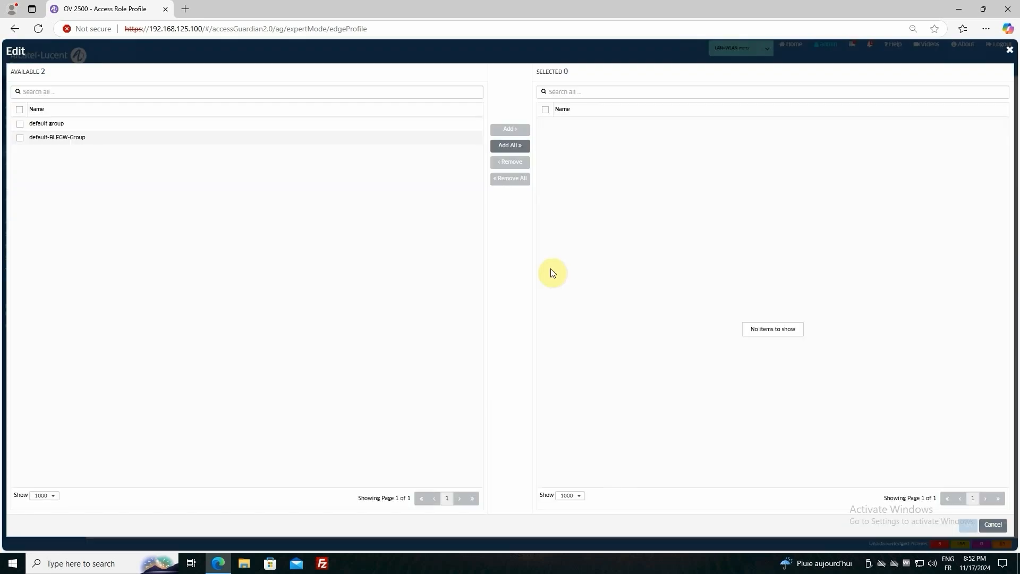
pyautogui.doubleClick(21, 123)
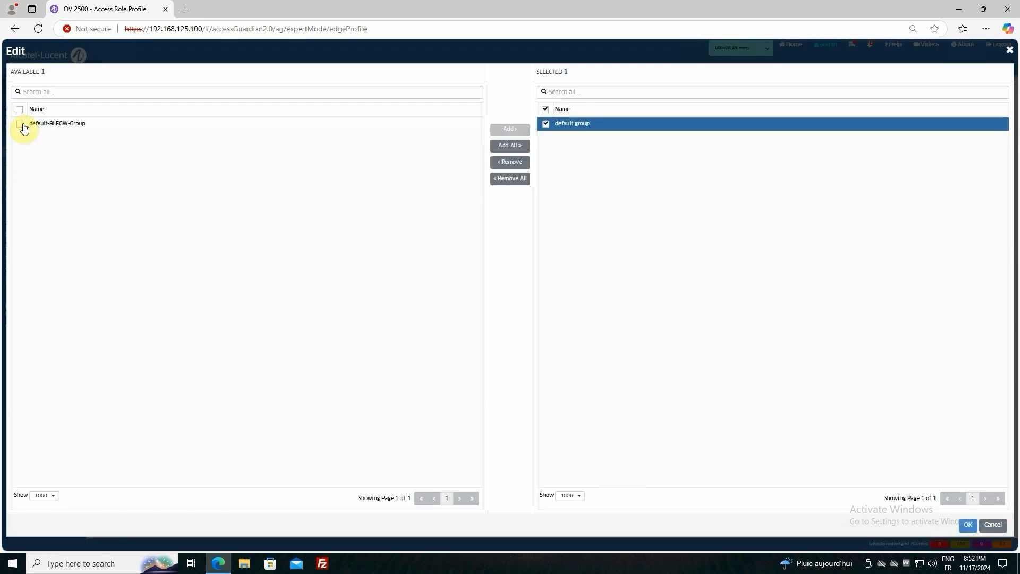
pyautogui.click(968, 525)
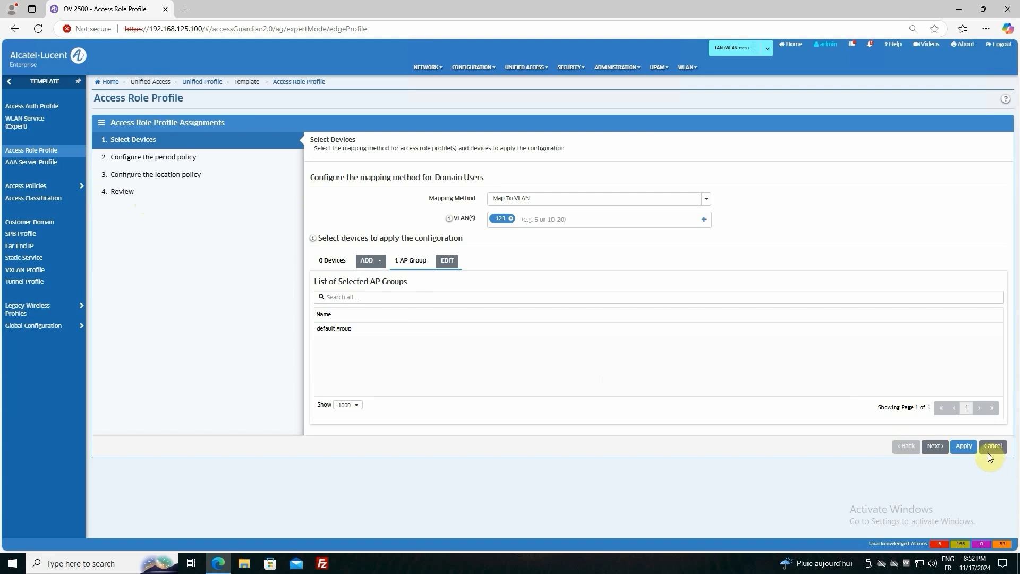
pyautogui.click(964, 448)
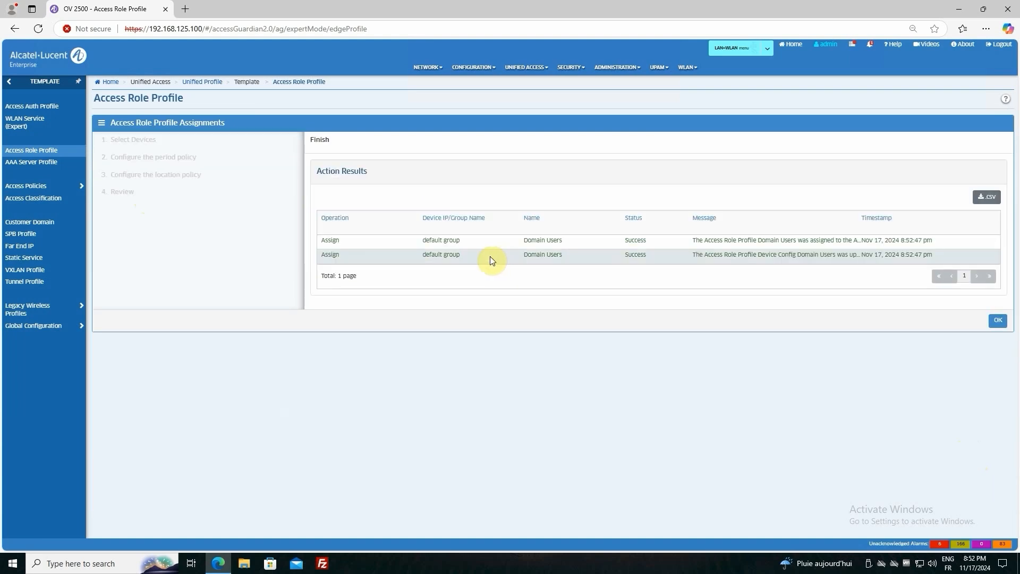
pyautogui.click(998, 323)
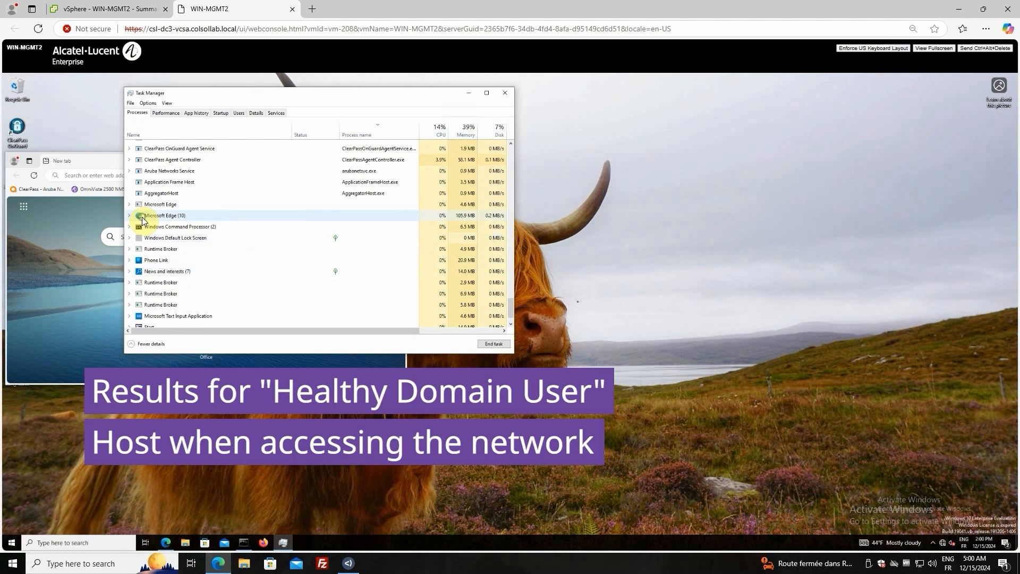
# On the WIN-MGMT2 client, end the Microsoft Edge task and start connecting to the MELabTest-ProxyEnt-Forescout Wi-Fi network
pyautogui.rightClick(142, 220)
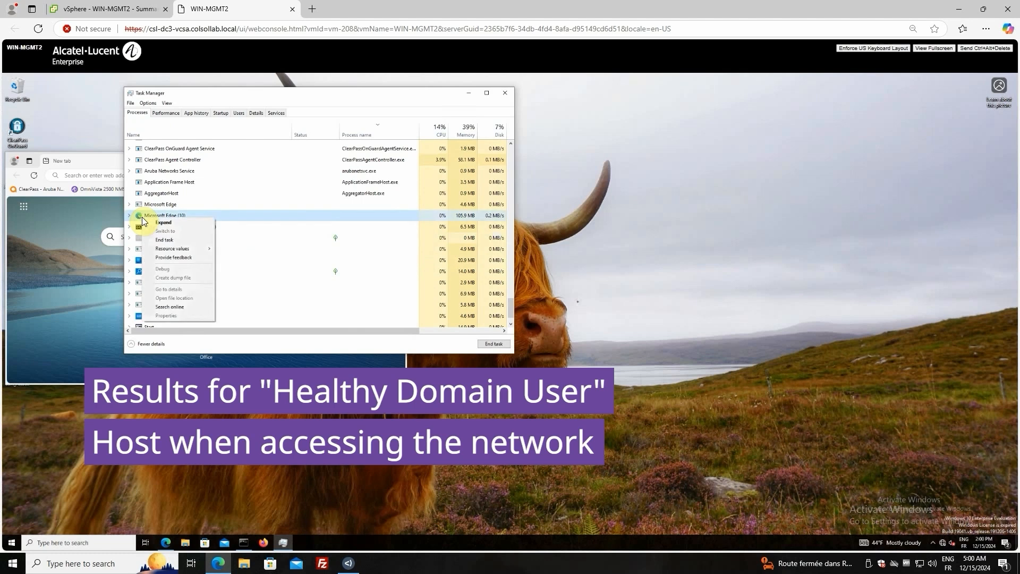
pyautogui.click(170, 240)
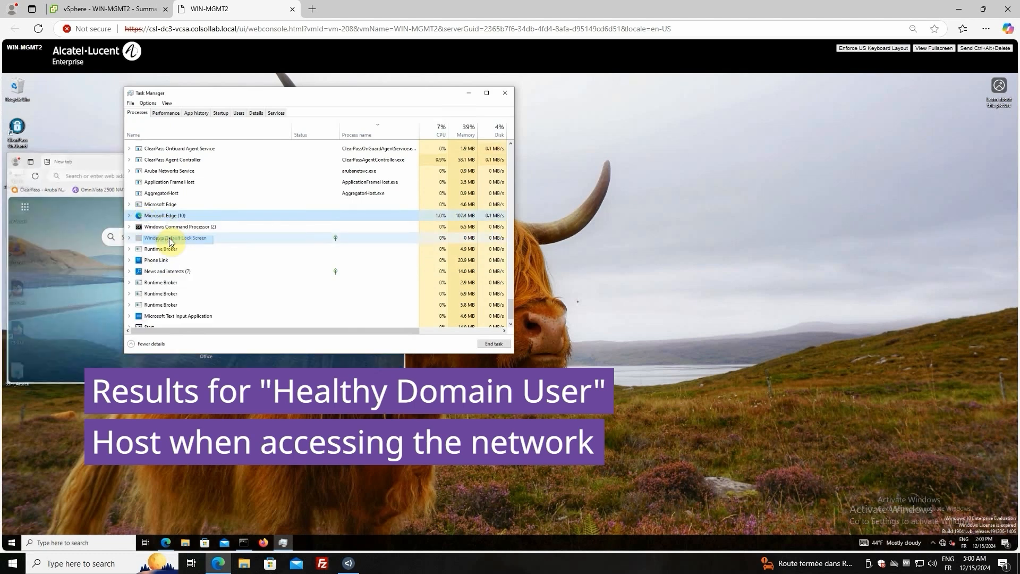
pyautogui.click(945, 542)
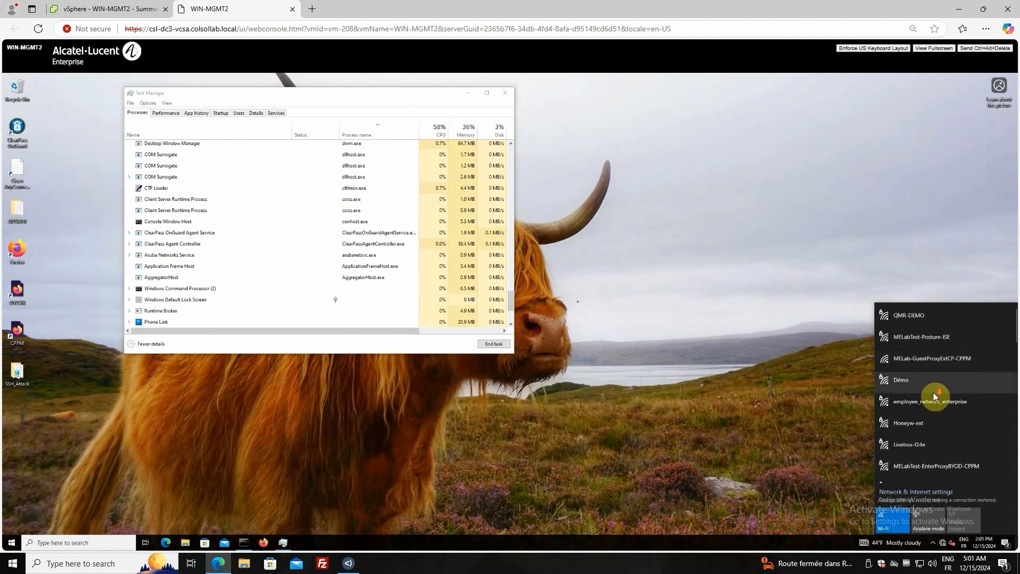
pyautogui.scroll(-5, 934, 393)
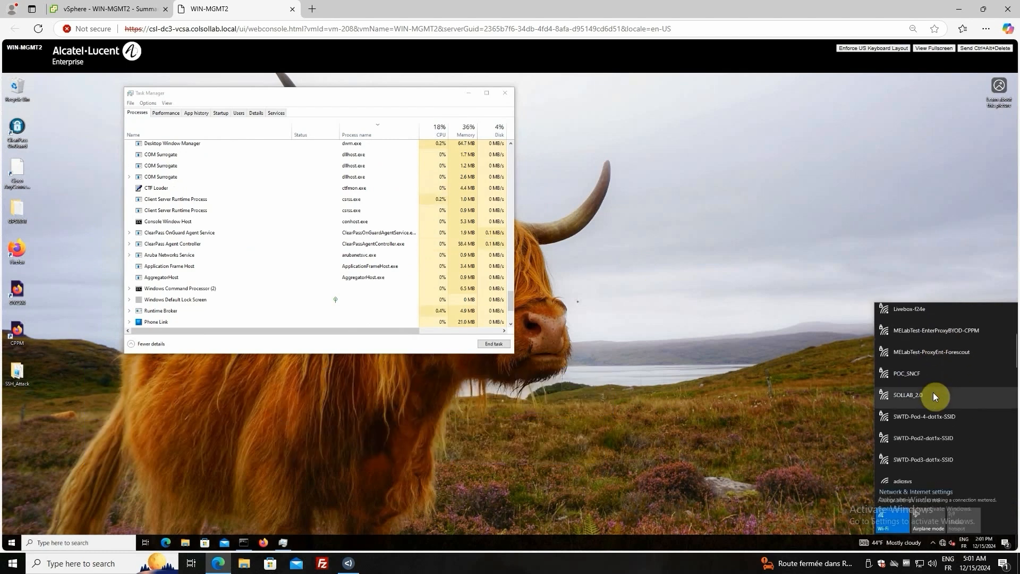
pyautogui.click(945, 356)
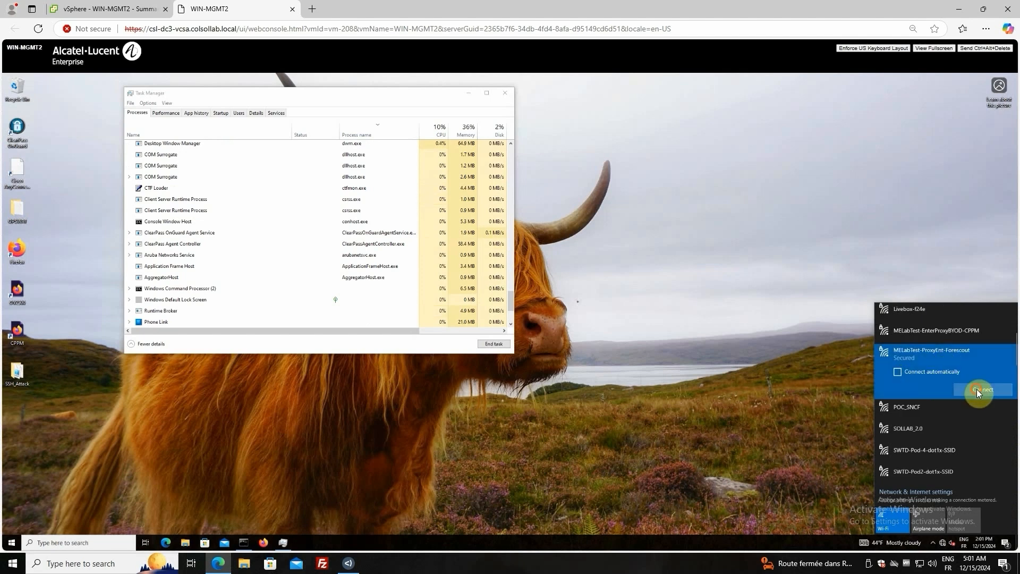
pyautogui.click(954, 385)
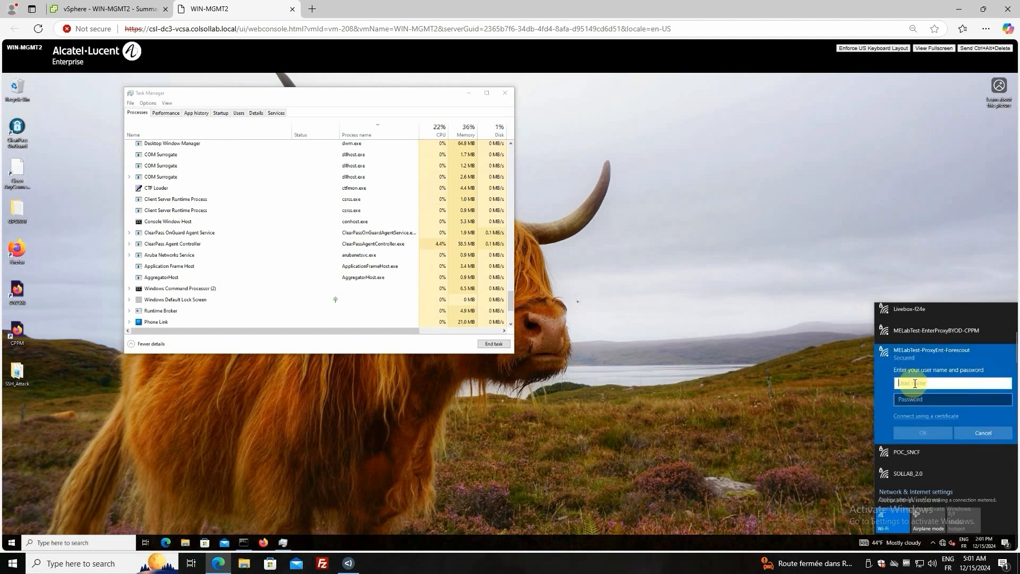
# Sign in to the Wi-Fi network as user1 with the account password and agree to continue connecting
pyautogui.write('user1')
pyautogui.press('Tab')
pyautogui.write('•')
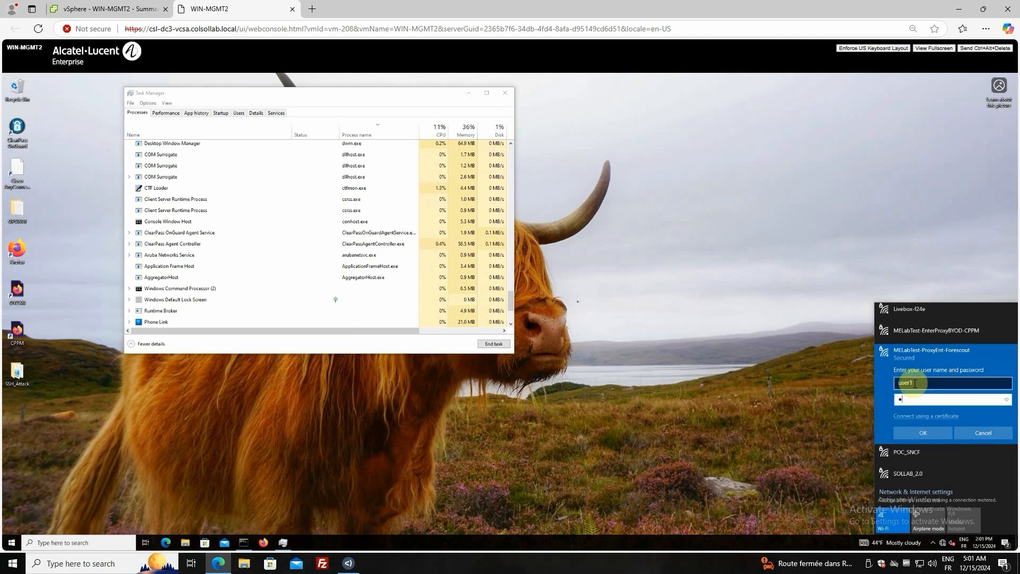
pyautogui.write('•••••••')
pyautogui.press('Return')
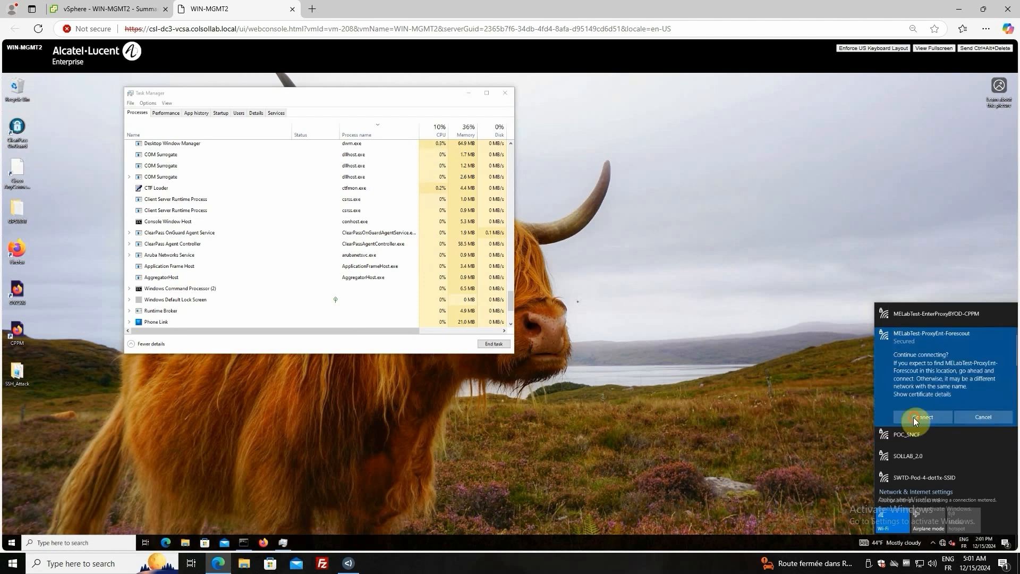
pyautogui.click(913, 417)
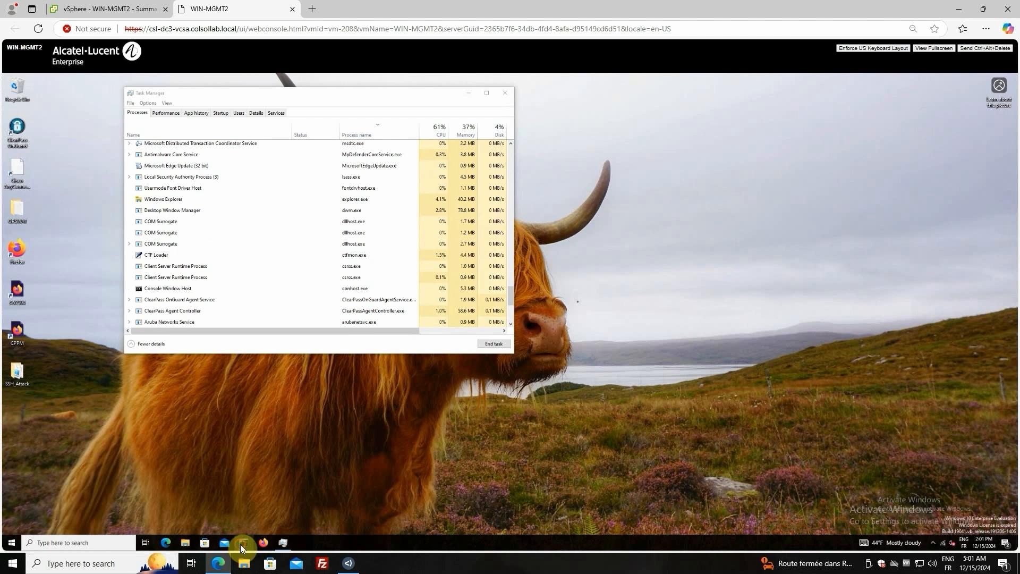
# Run ipconfig in Command Prompt to examine the Wi-Fi adapter's IP address, and check the wireless connection status
pyautogui.click(243, 543)
pyautogui.click(125, 316)
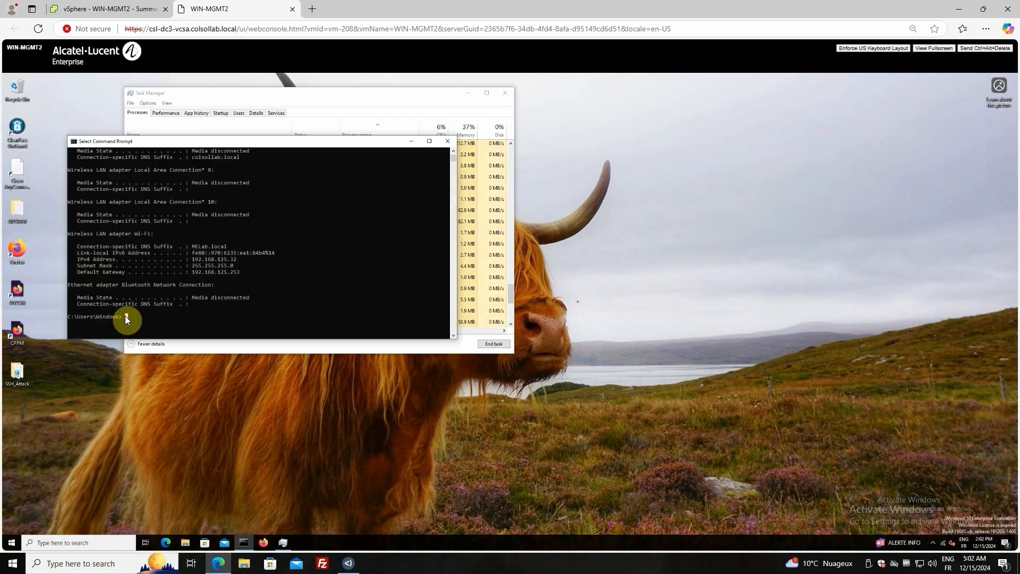
pyautogui.write('ipconfig')
pyautogui.press('Return')
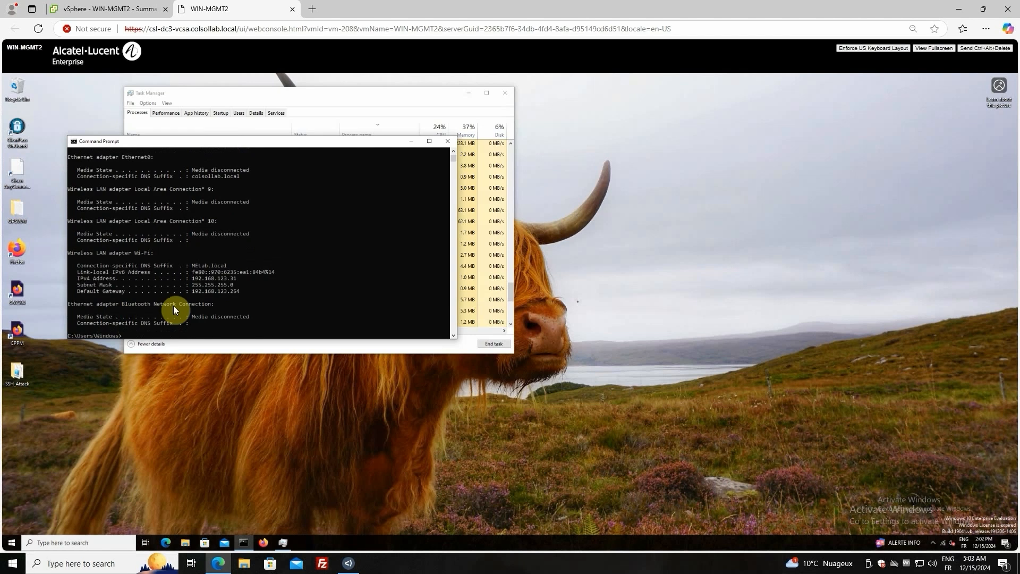
pyautogui.click(238, 278)
pyautogui.rightClick(304, 292)
pyautogui.click(943, 546)
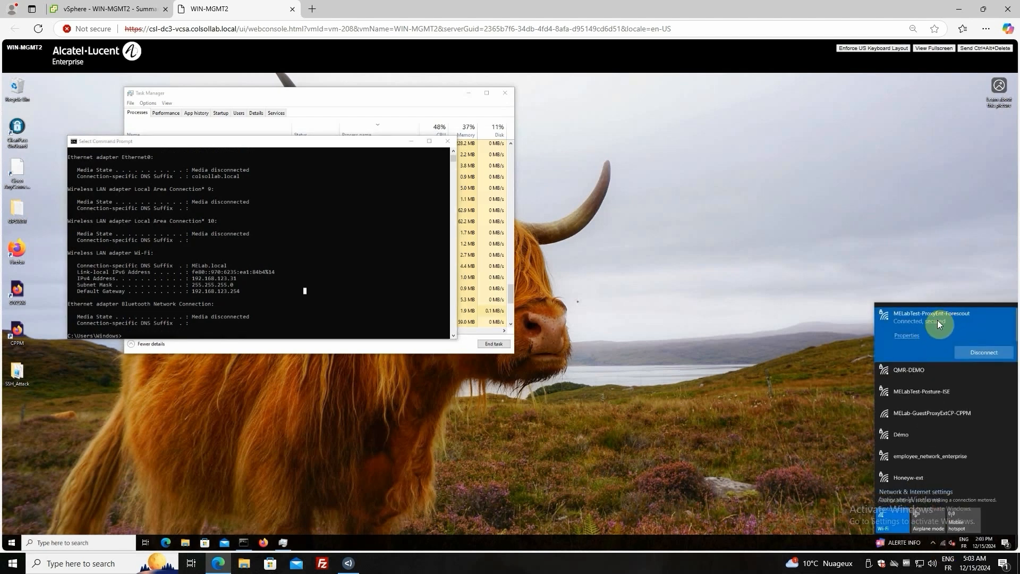
# Switch to the Forescout Console and examine the matched Posture policy details in WIN-MGMT2's host details under all policies
pyautogui.click(348, 562)
pyautogui.click(345, 116)
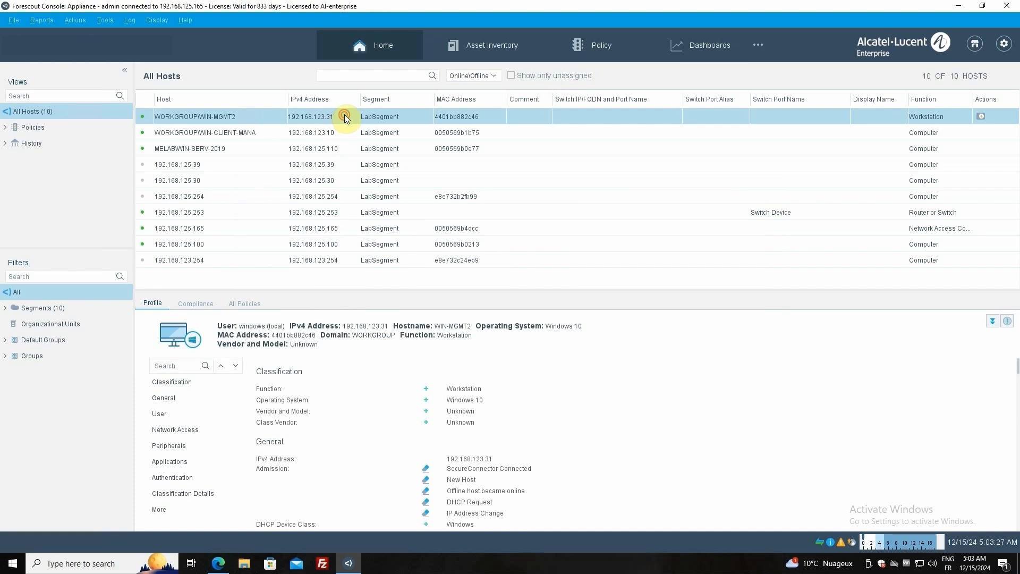
pyautogui.doubleClick(344, 117)
pyautogui.click(361, 169)
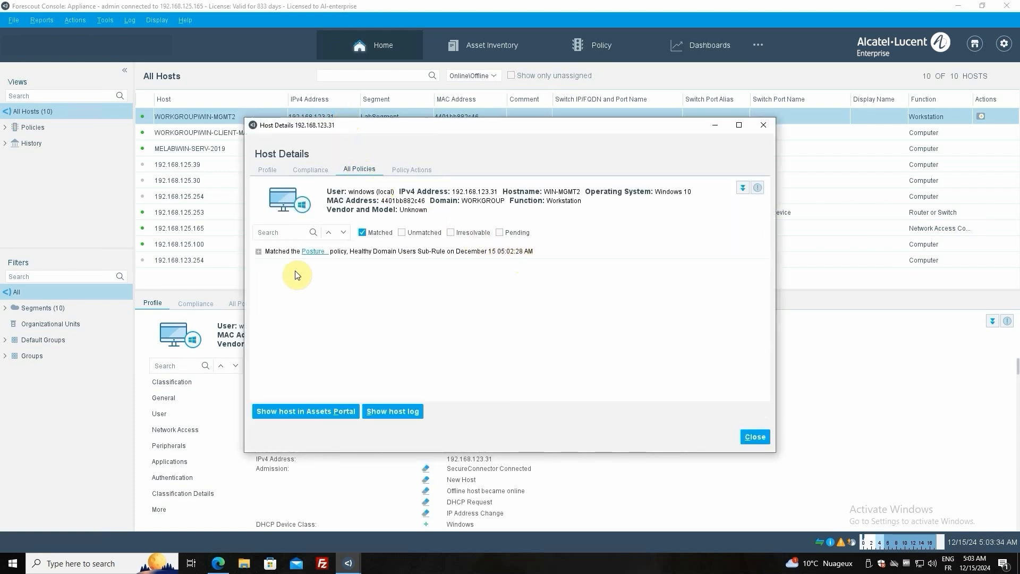
pyautogui.click(258, 251)
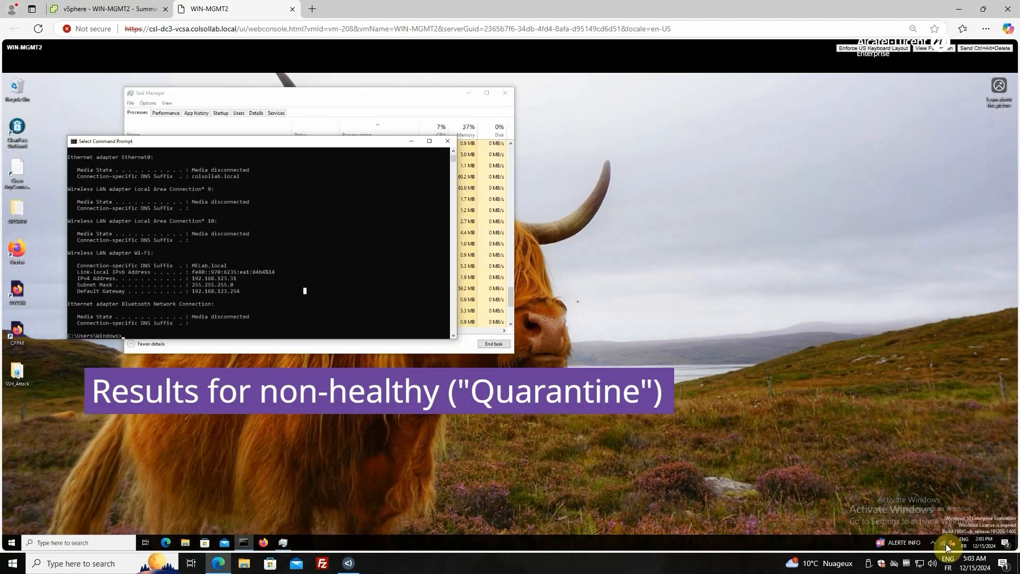
# Back on the WIN-MGMT2 client, disconnect from MELabTest-ProxyEnt-Forescout and launch Microsoft Edge, leaving Command Prompt in front
pyautogui.click(944, 543)
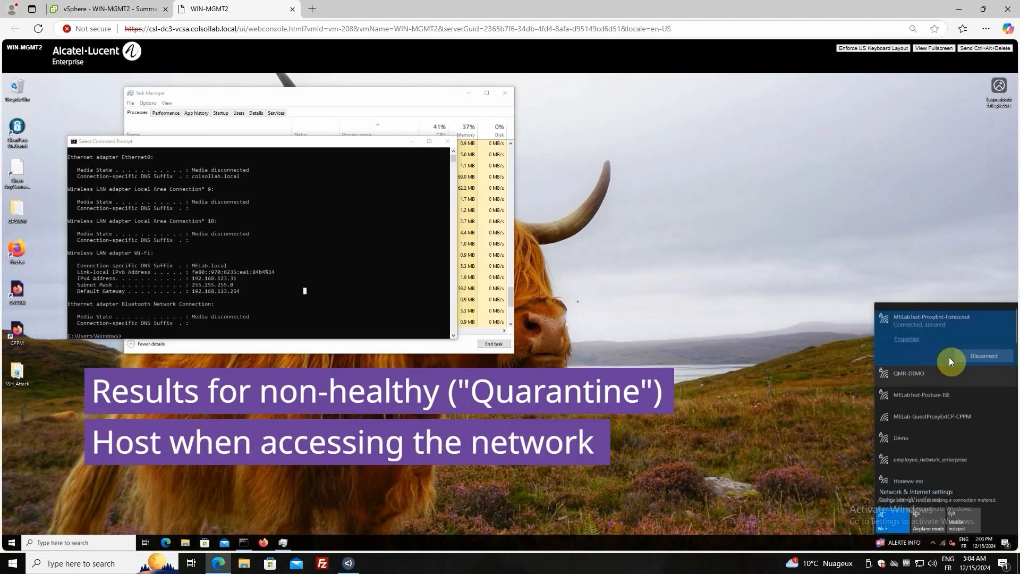
pyautogui.click(986, 352)
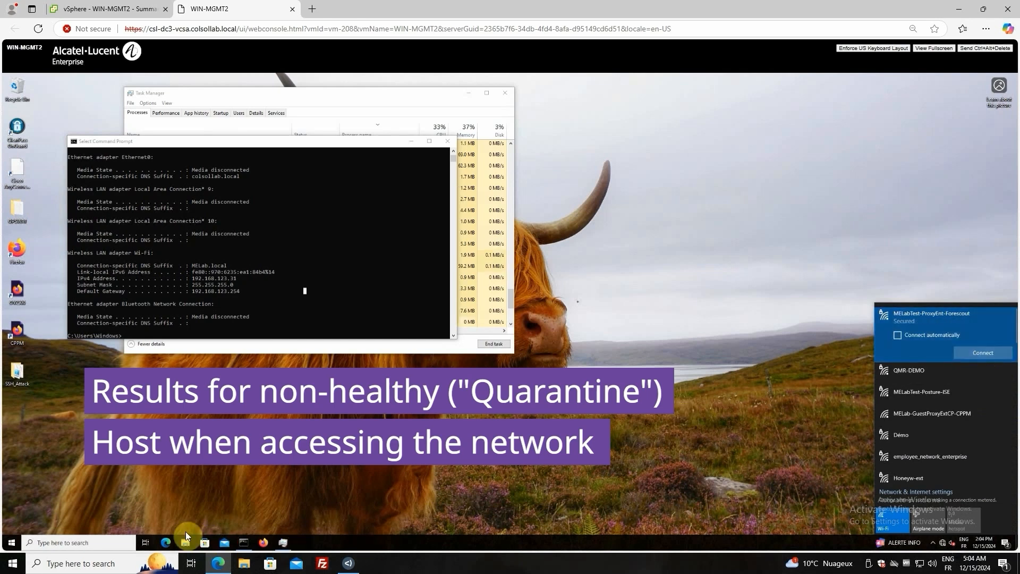
pyautogui.click(166, 543)
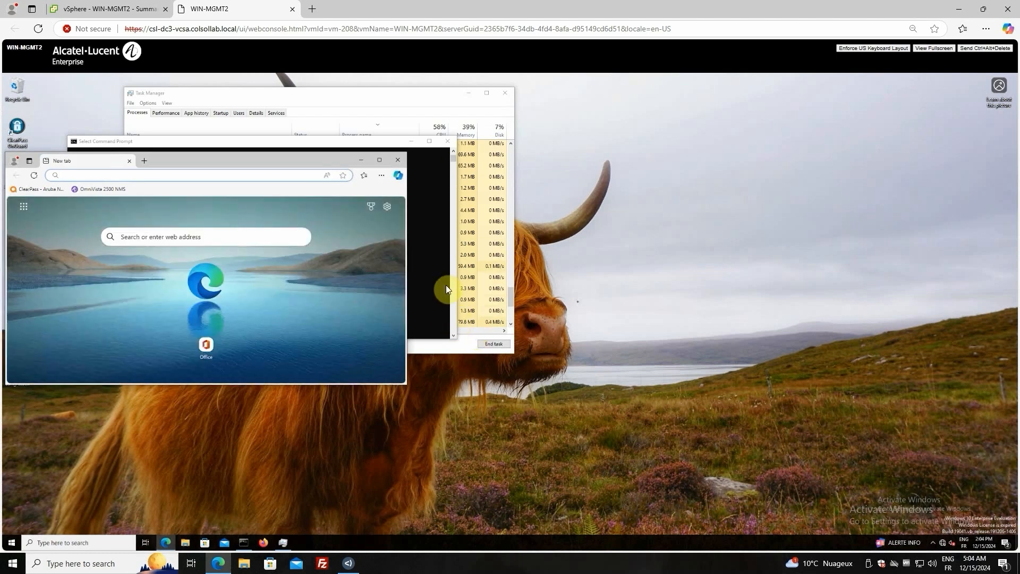
pyautogui.click(387, 142)
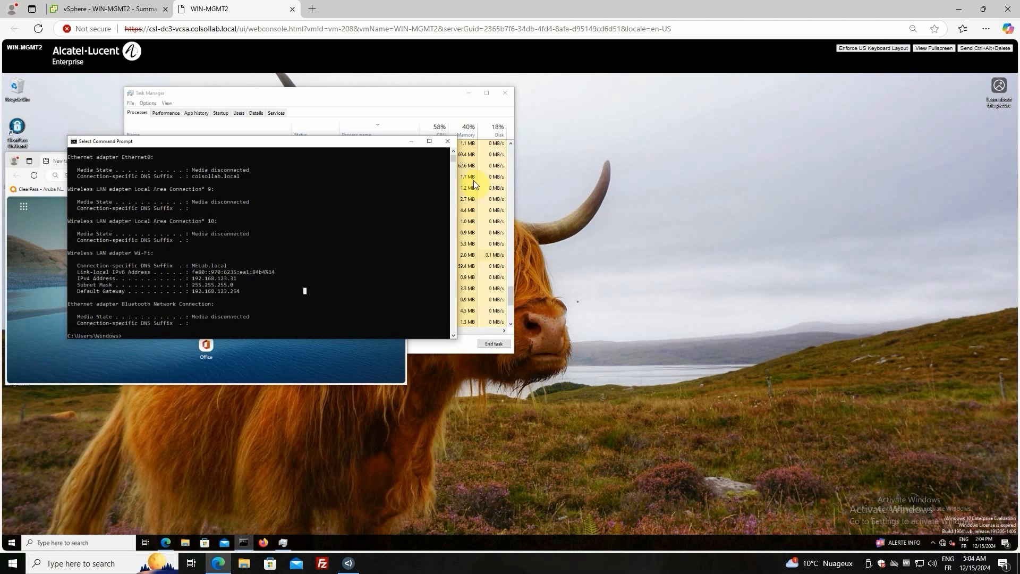
# Reconnect the client to the MELabTest-ProxyEnt-Forescout Wi-Fi network
pyautogui.click(941, 542)
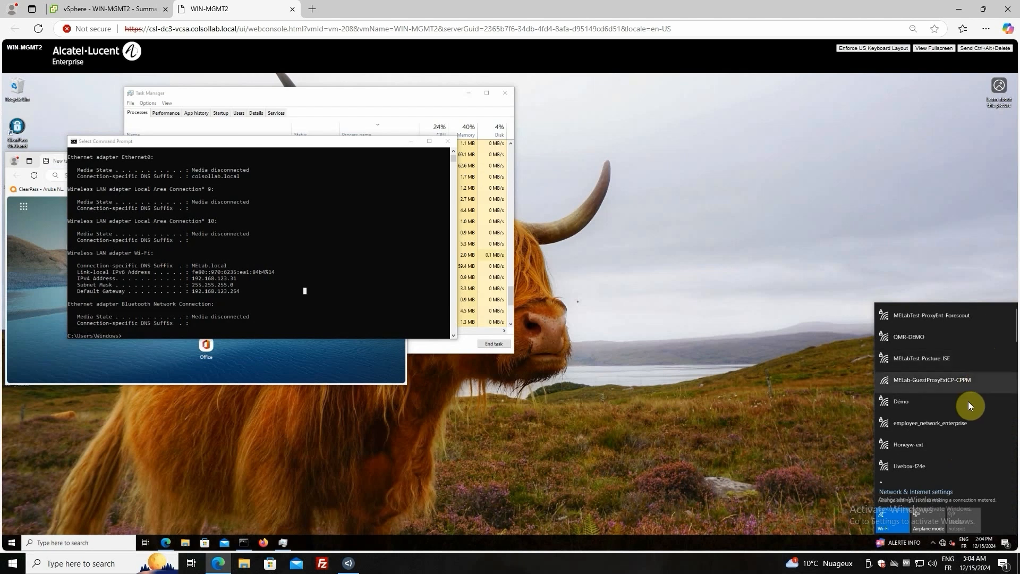
pyautogui.click(968, 320)
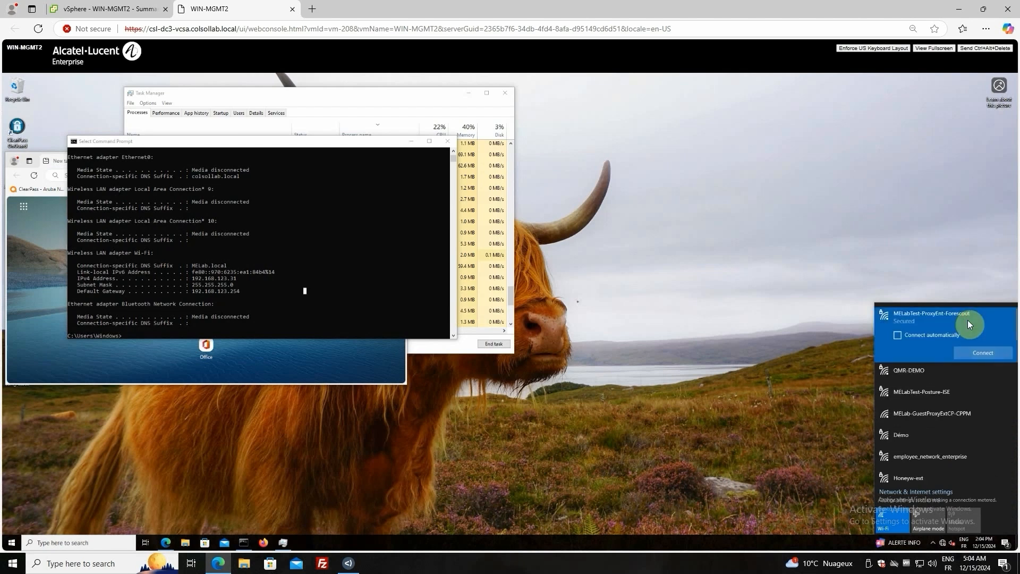
pyautogui.click(981, 353)
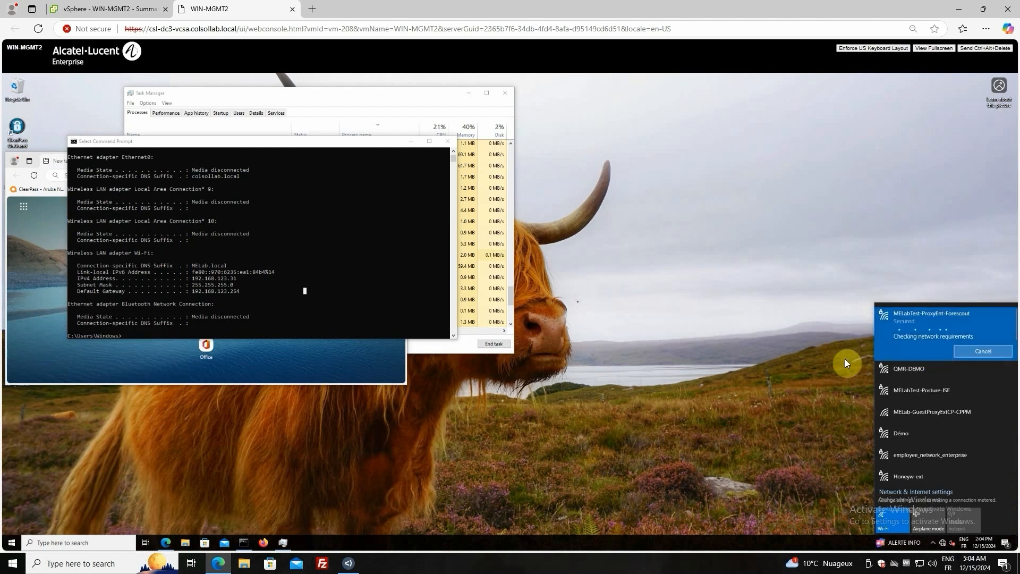
# Rerun ipconfig in Command Prompt and examine the Wi-Fi adapter's IPv4 address
pyautogui.click(284, 327)
pyautogui.press('Up')
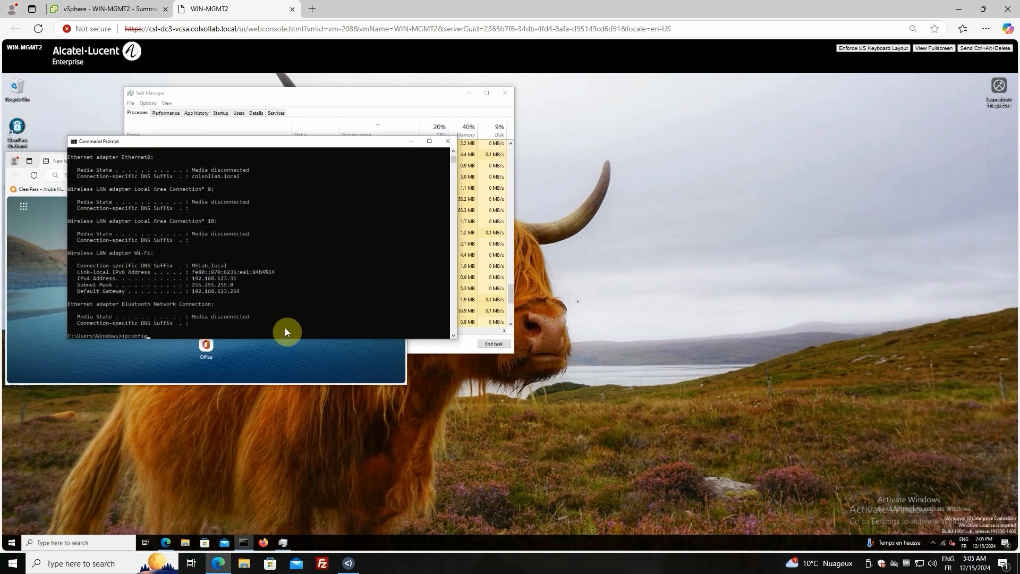
pyautogui.press('Return')
pyautogui.moveTo(239, 278); pyautogui.dragTo(199, 279)
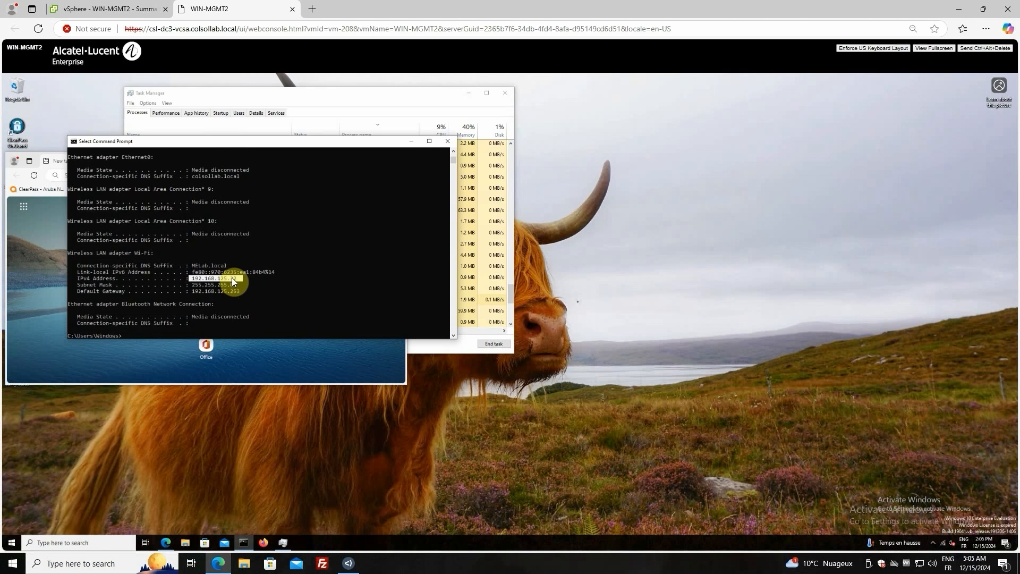
pyautogui.click(298, 294)
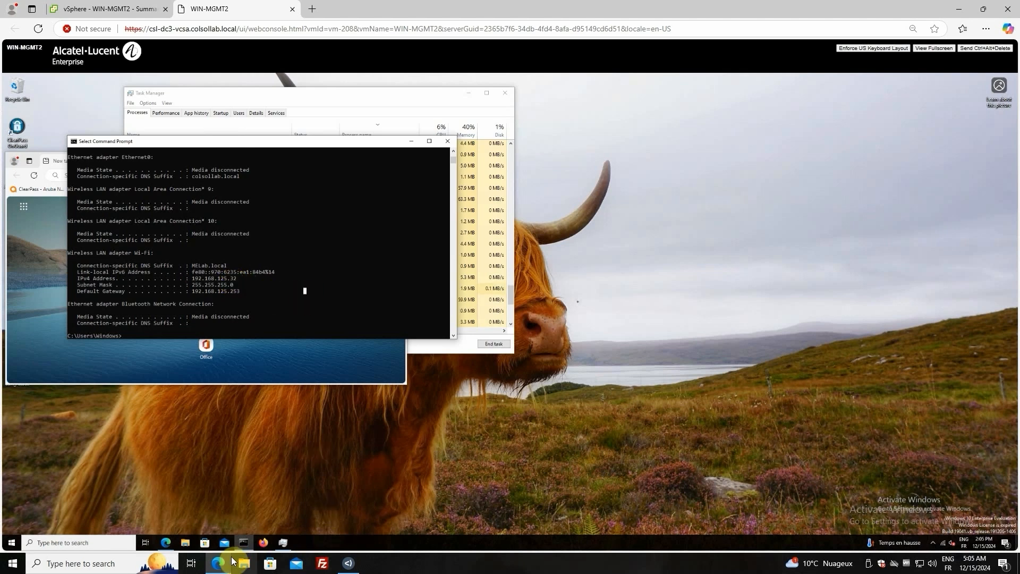
# Switch to the Forescout Console and examine the matched Posture policy's sub-rule and running-process condition in WIN-MGMT2's host details under all policies
pyautogui.click(348, 562)
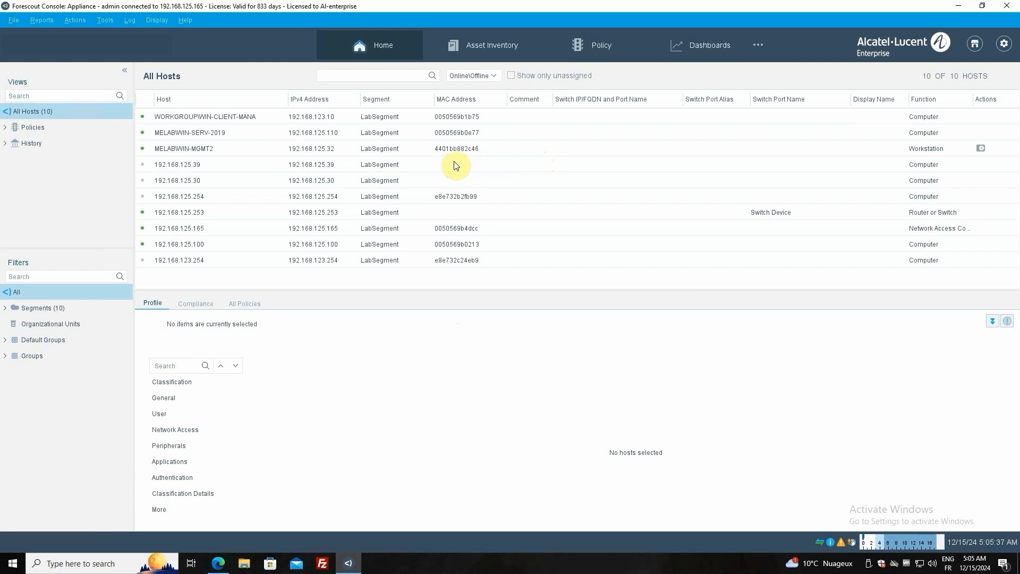
pyautogui.click(329, 154)
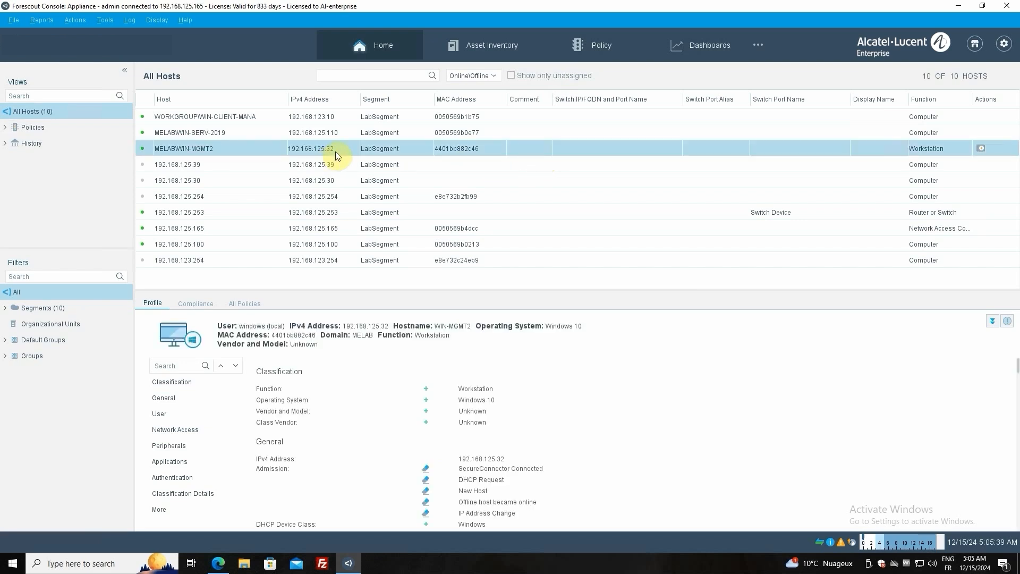
pyautogui.doubleClick(335, 153)
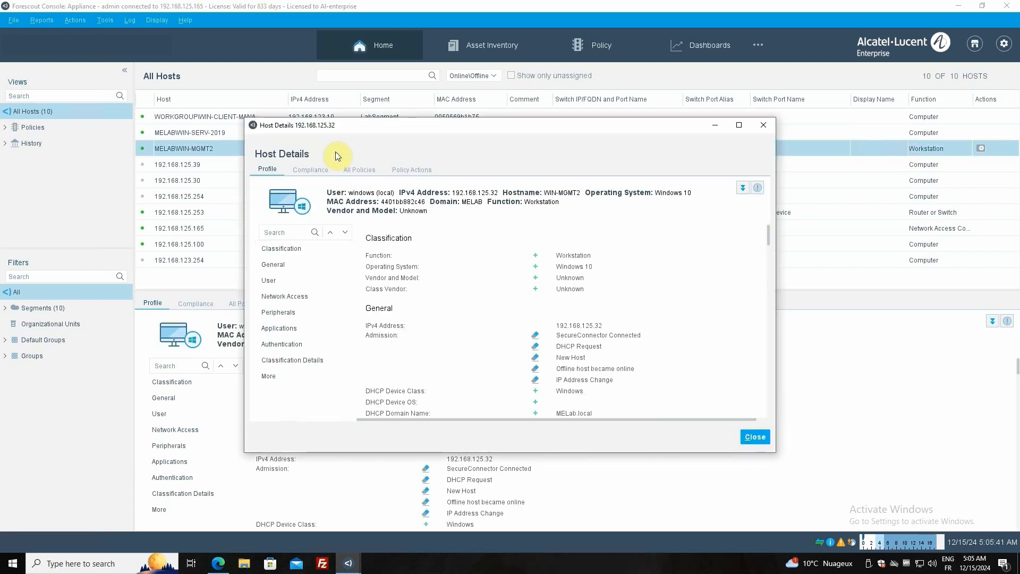
pyautogui.click(361, 170)
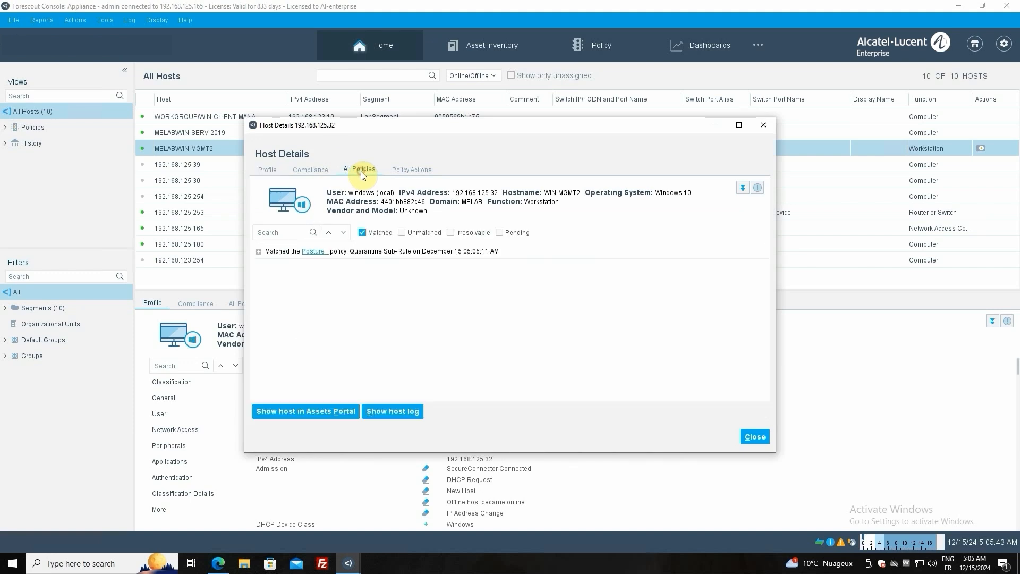
pyautogui.click(258, 252)
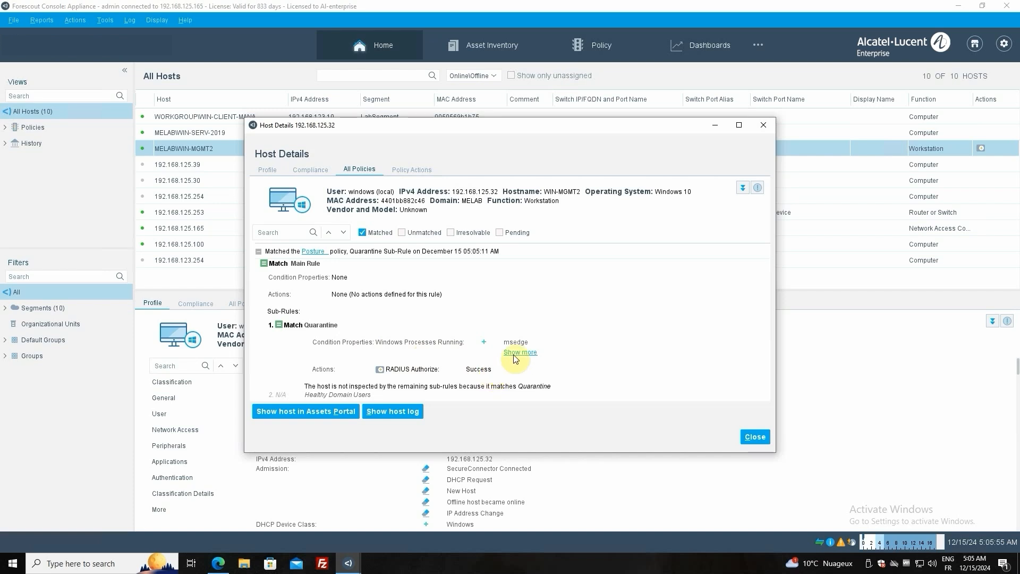
pyautogui.click(532, 344)
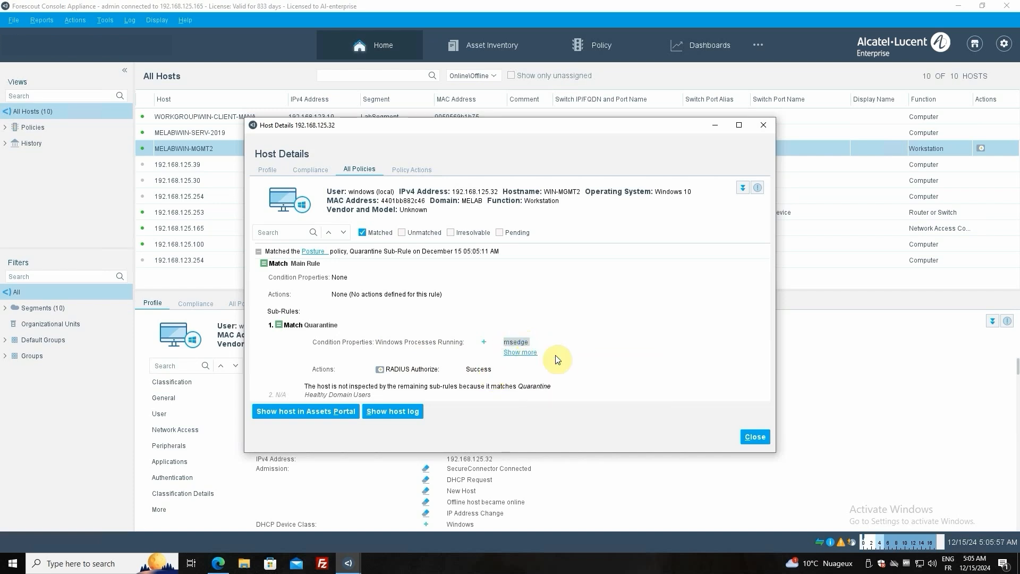